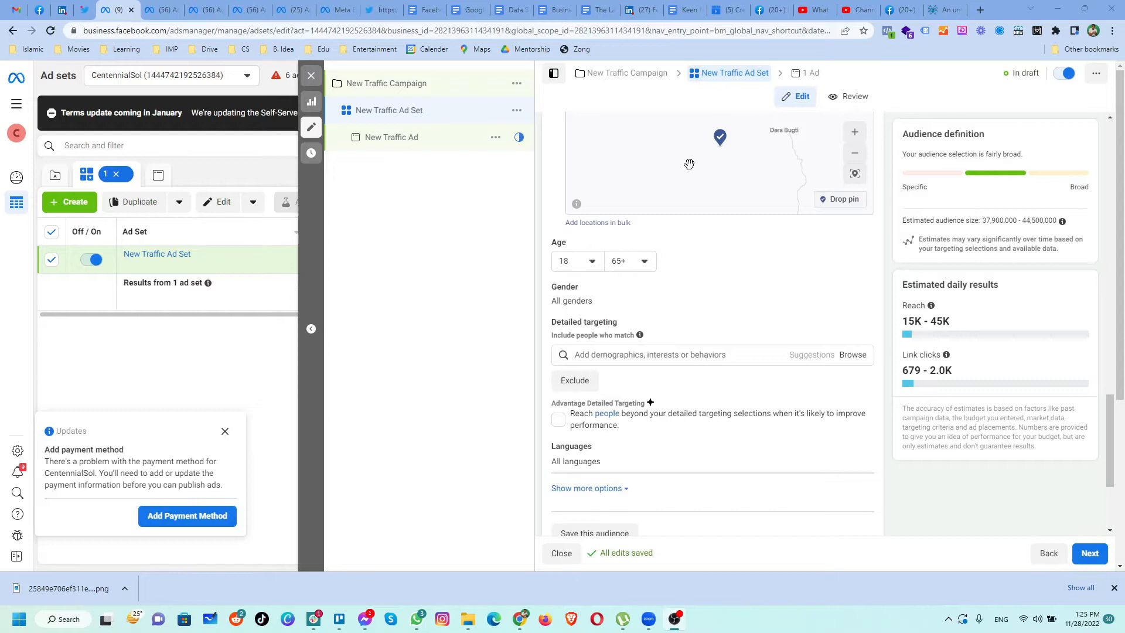
Set the minimum audience age for the traffic ad set to 25
scroll(705, 267, down, 2)
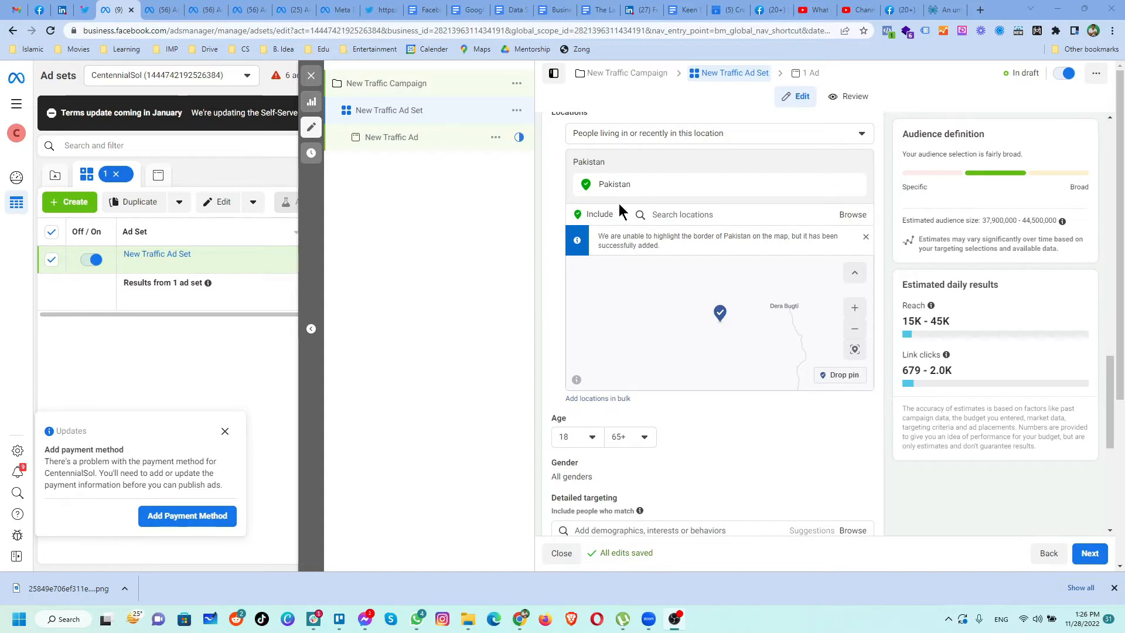
scroll(539, 346, down, 5)
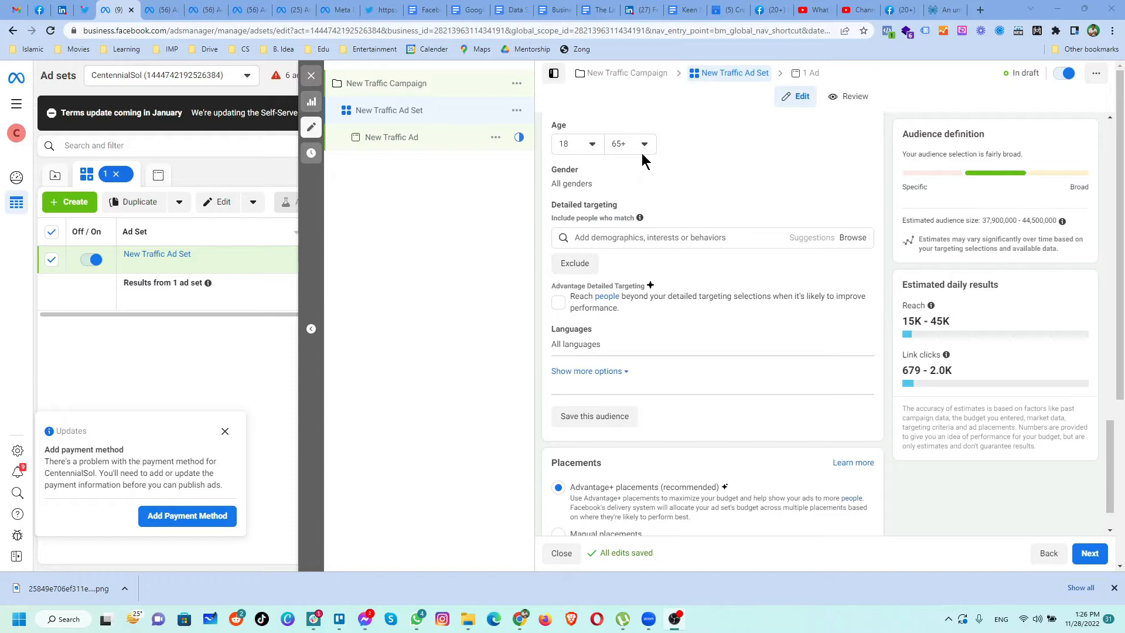
click(592, 144)
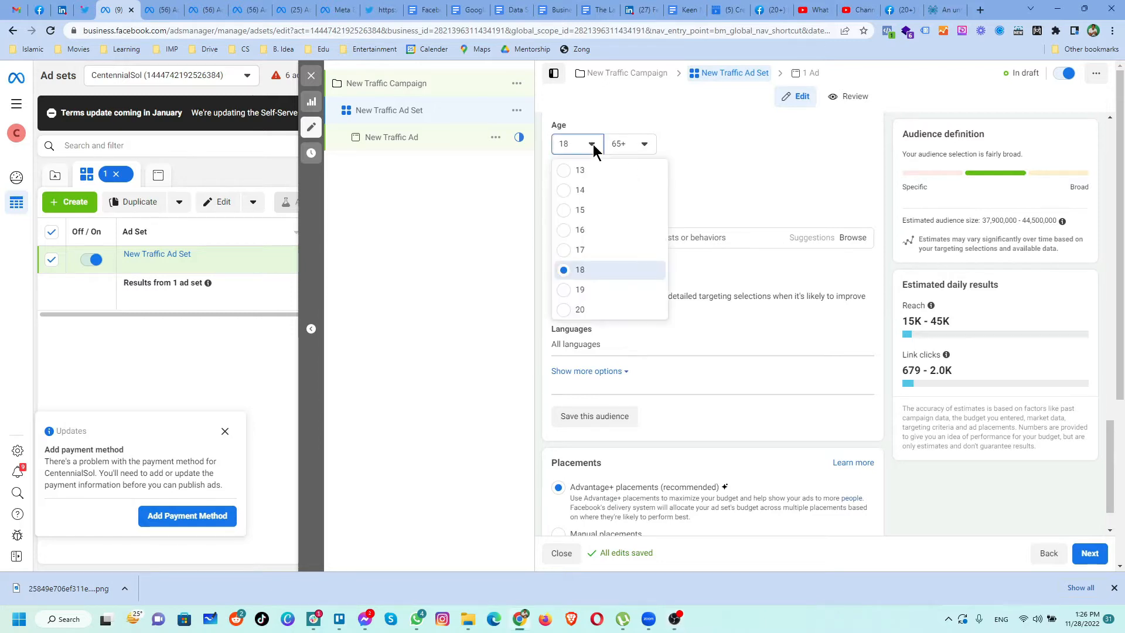
scroll(580, 276, down, 1)
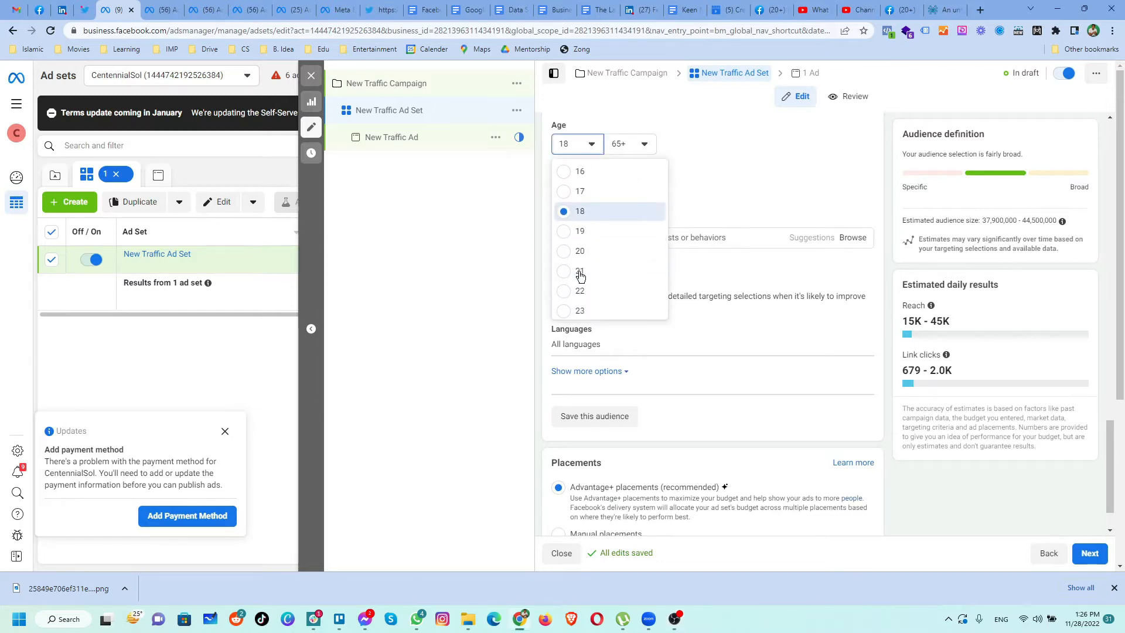
scroll(583, 276, down, 1)
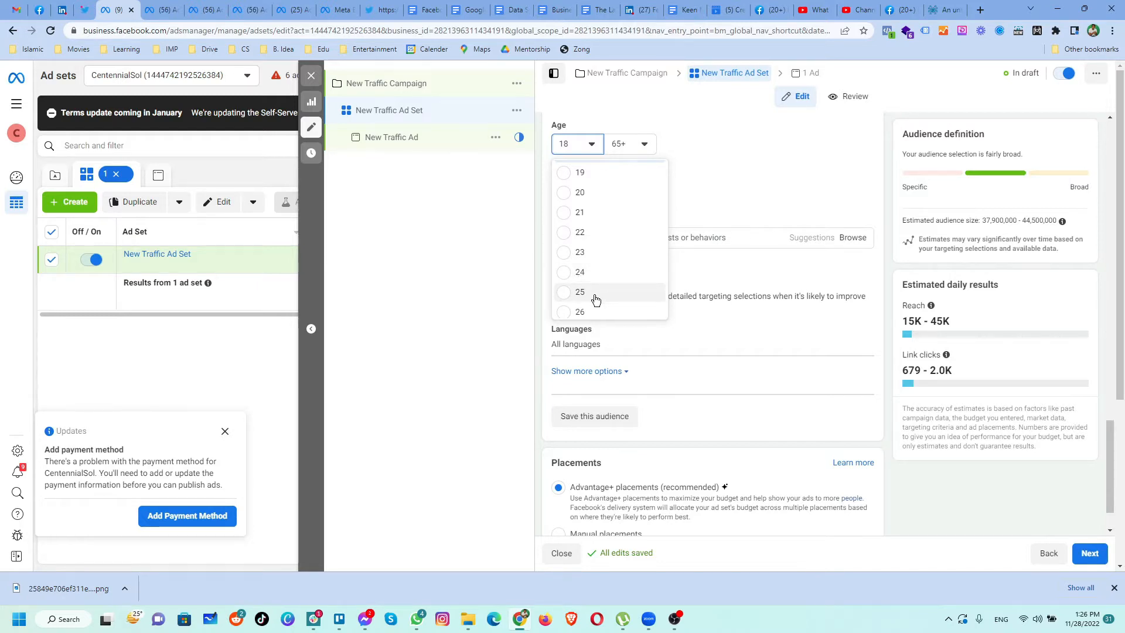
click(595, 299)
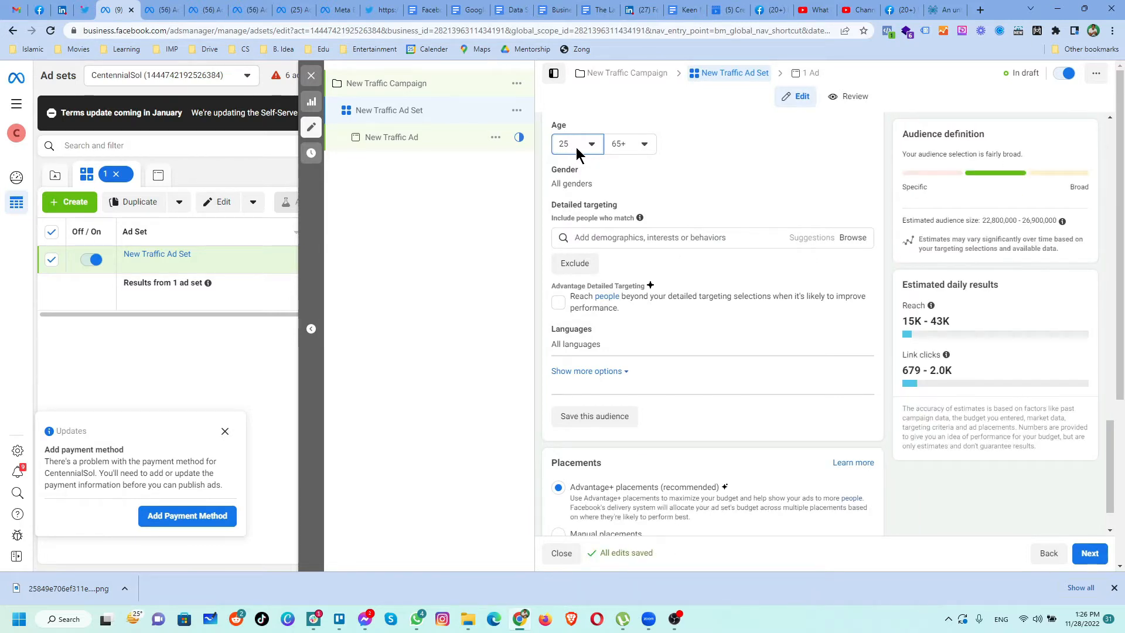
Search detailed targeting for "iphone" and include the behavior "Facebook access (mobile): iPhone X"
click(695, 238)
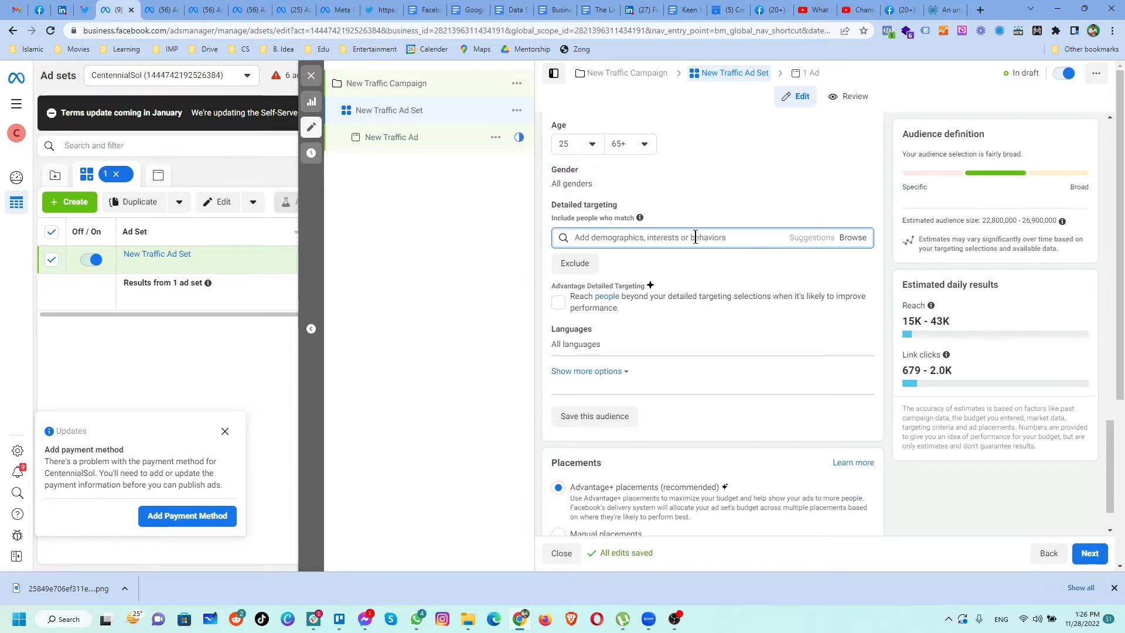
click(650, 238)
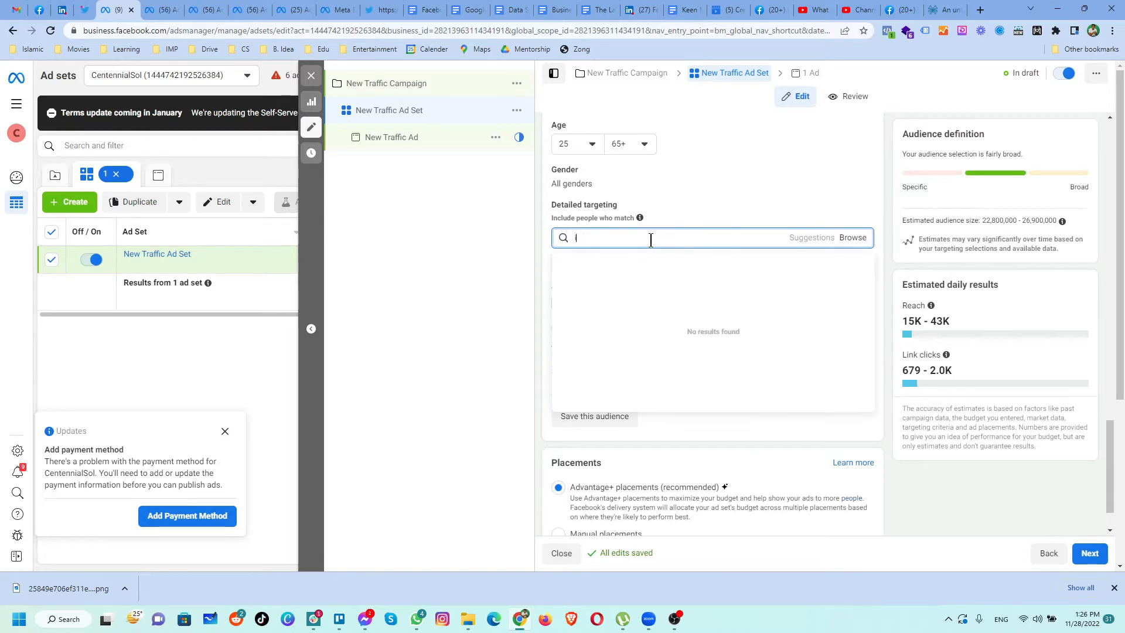
text(ih)
key(BackSpace)
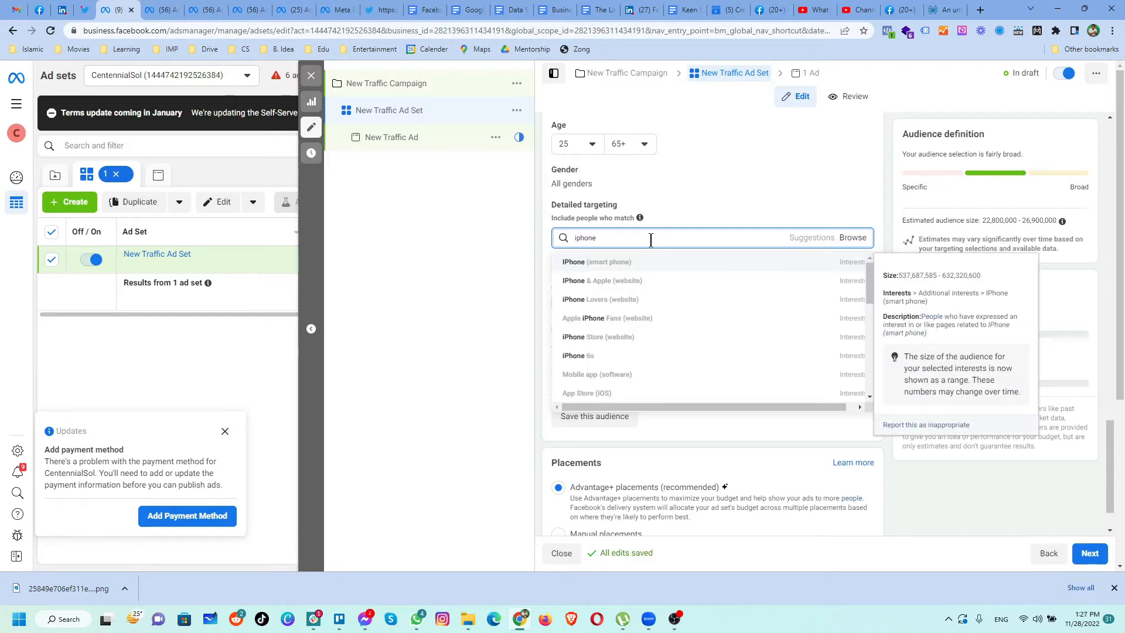
scroll(672, 279, down, 1)
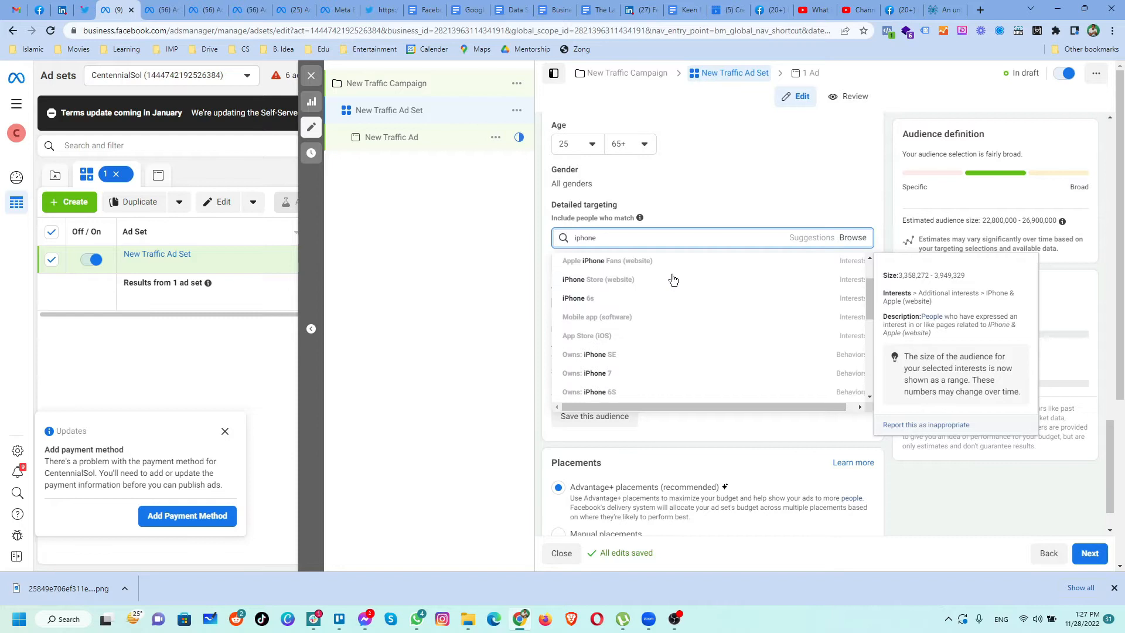
scroll(673, 279, down, 2)
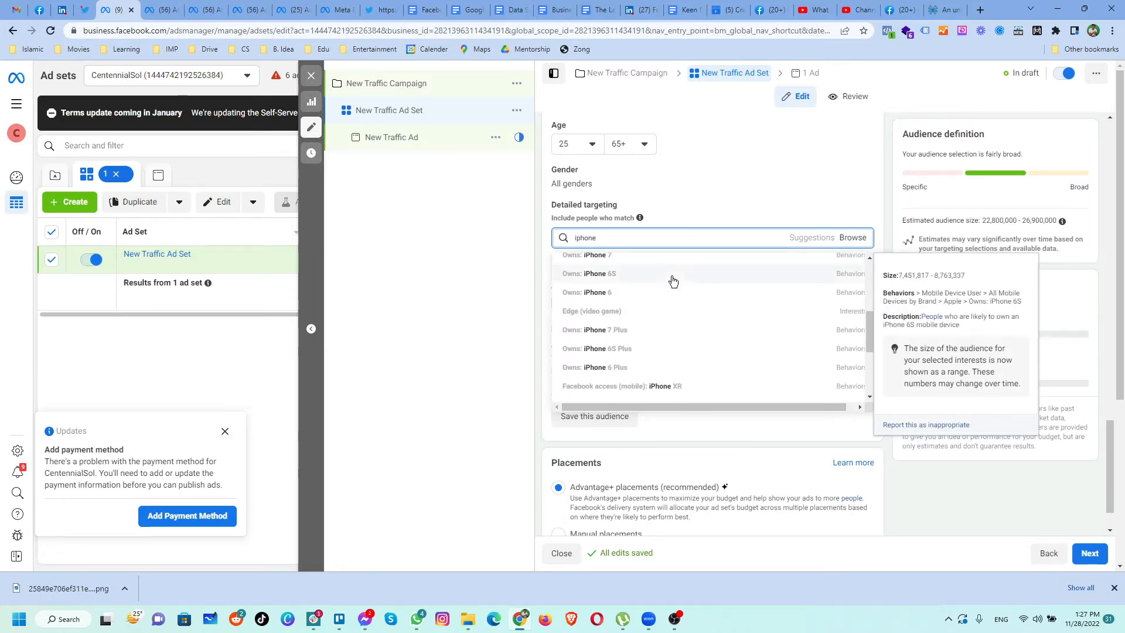
scroll(678, 309, down, 1)
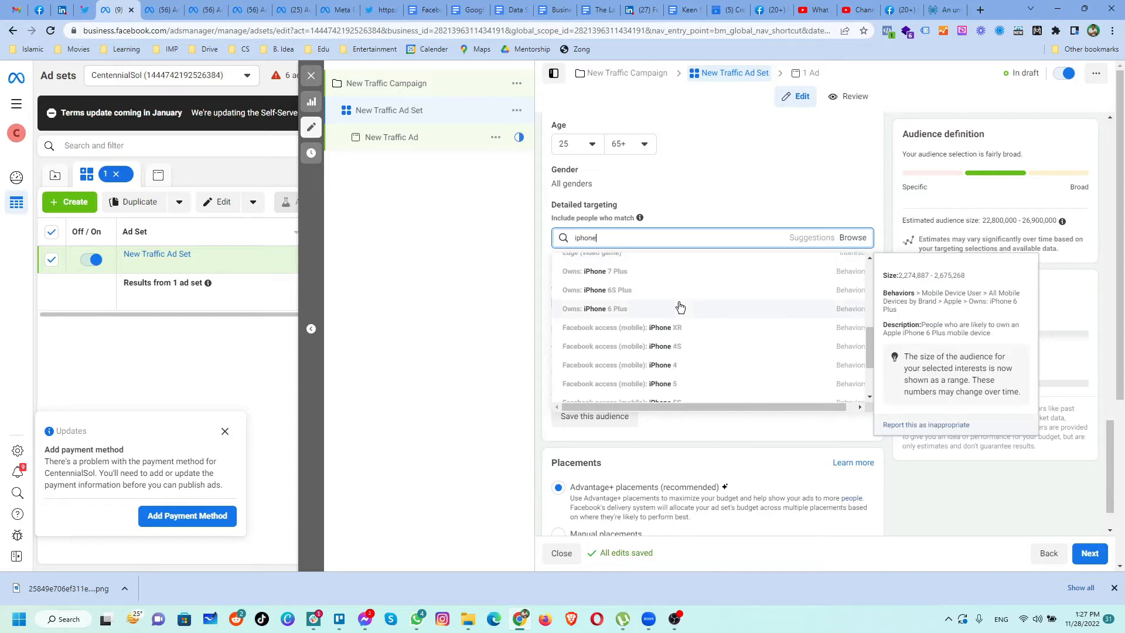
scroll(638, 309, up, 2)
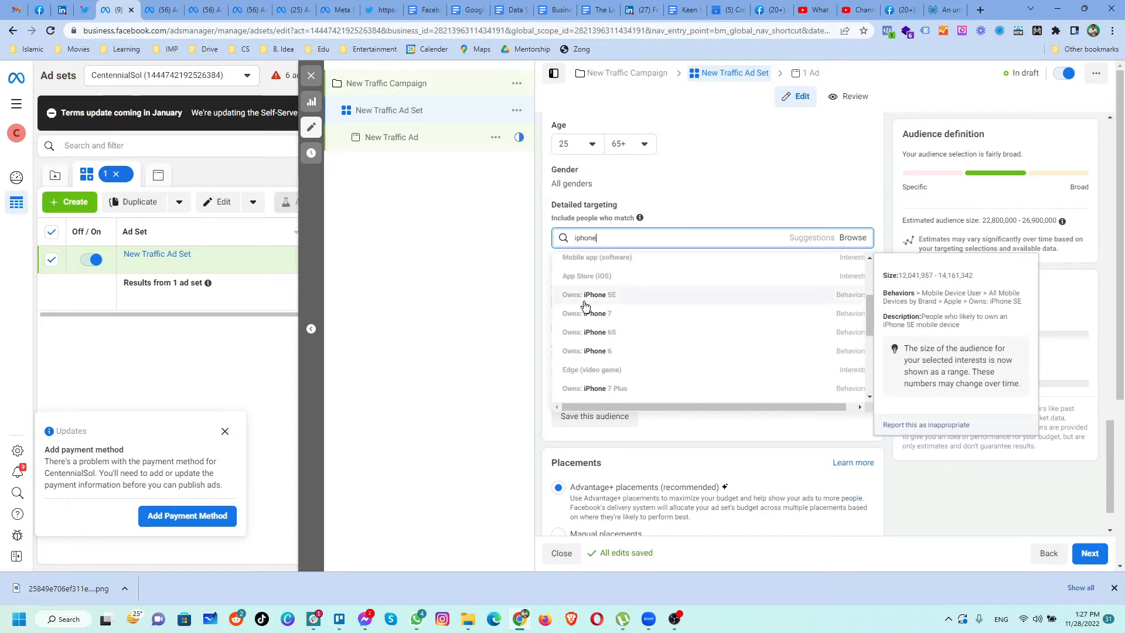
scroll(631, 316, down, 1)
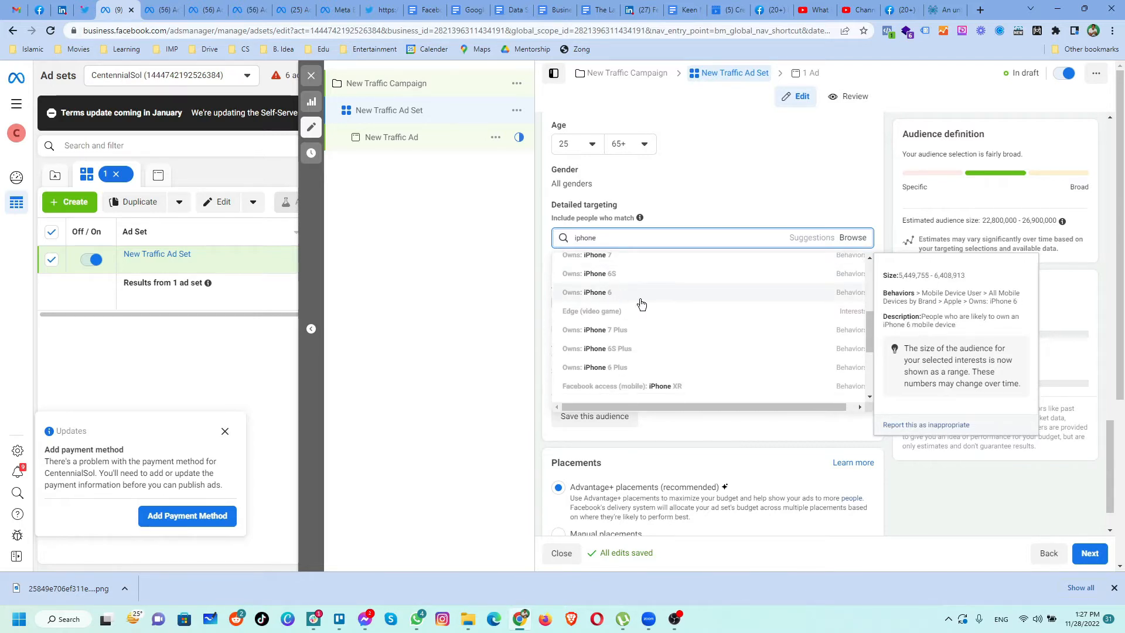
scroll(626, 287, down, 1)
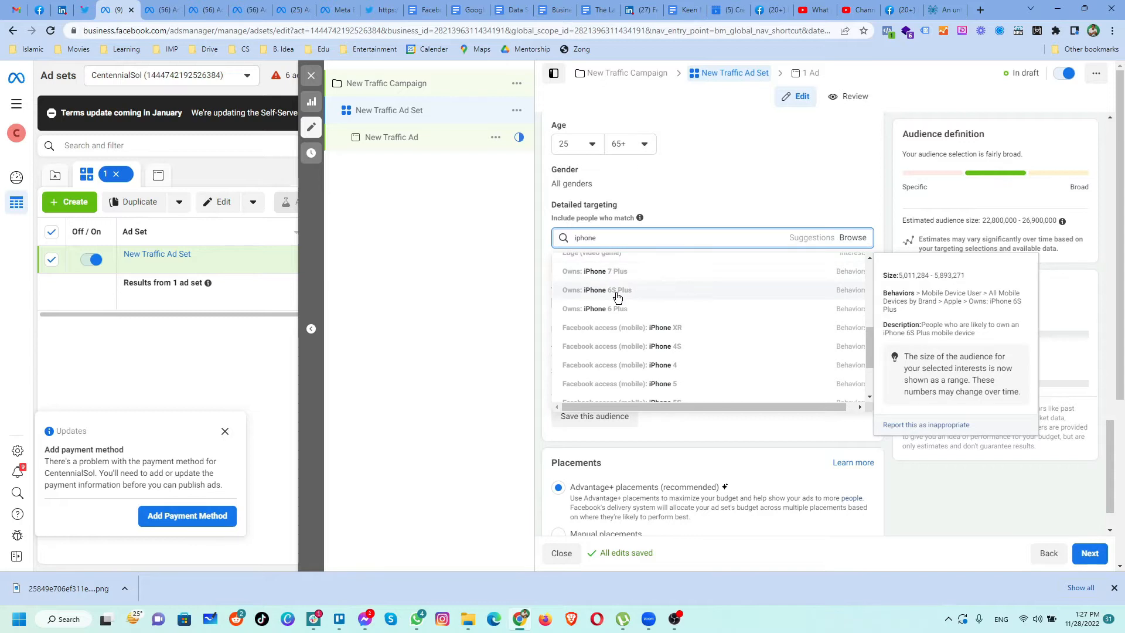
scroll(638, 305, down, 1)
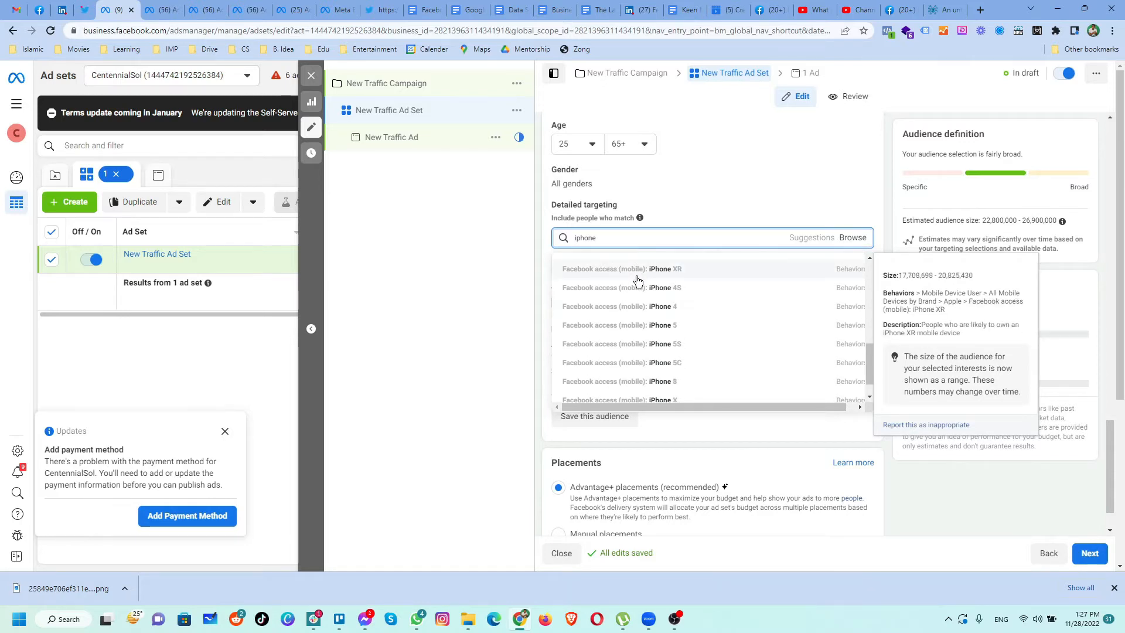
scroll(680, 316, down, 2)
scroll(666, 377, up, 1)
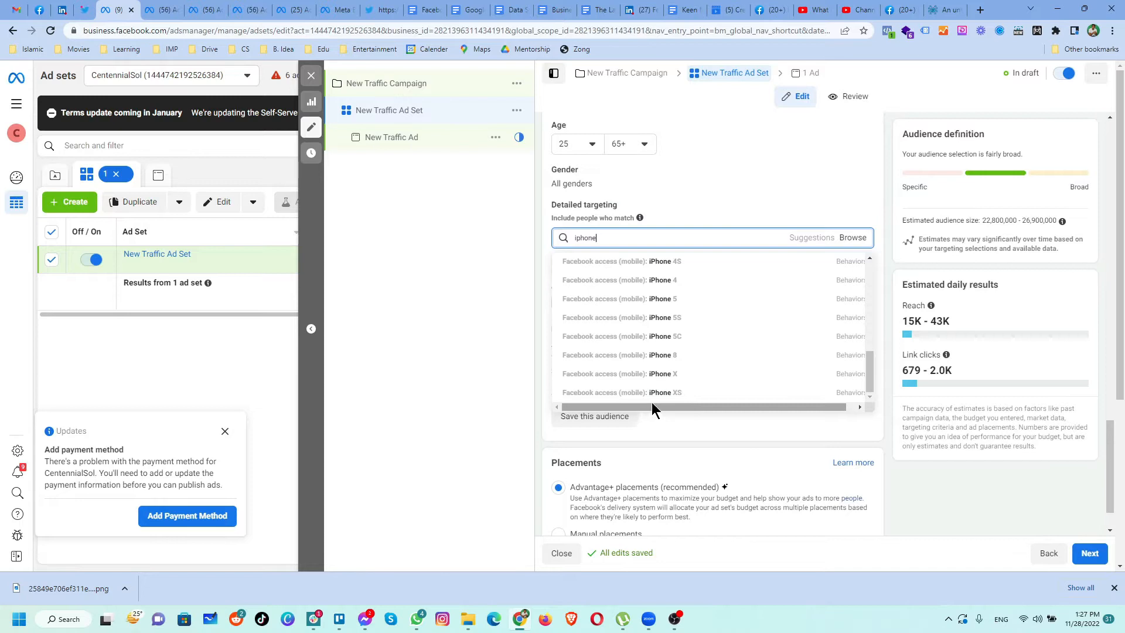
click(653, 381)
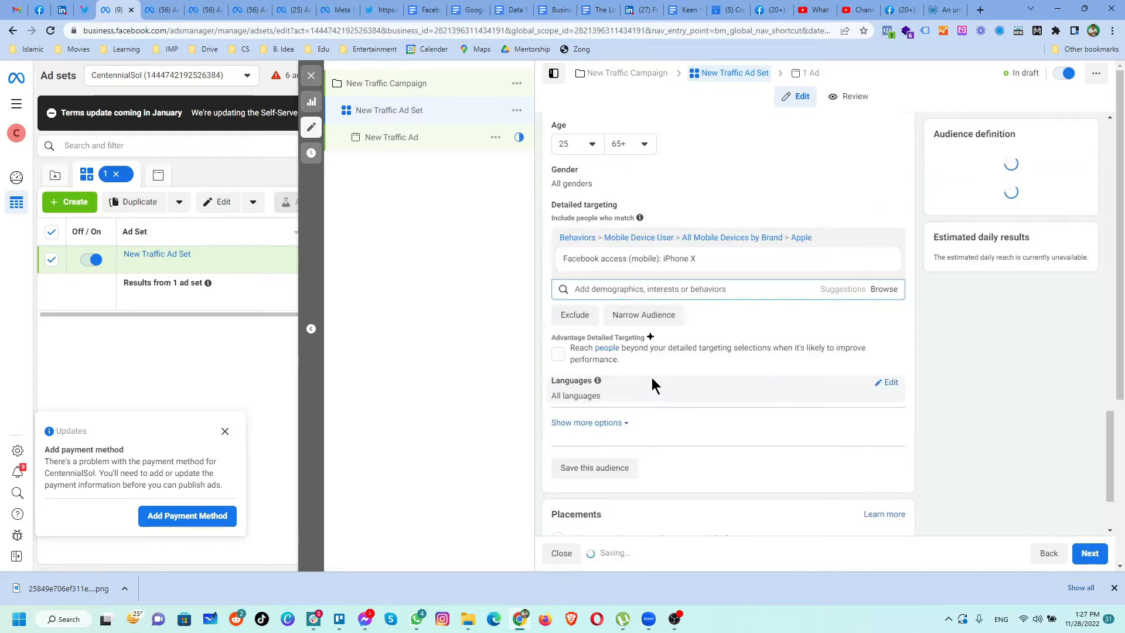
Include the suggested Facebook access (mobile) behaviors for iPhone XS Max, iPhone XS and iPhone XR in detailed targeting
click(810, 292)
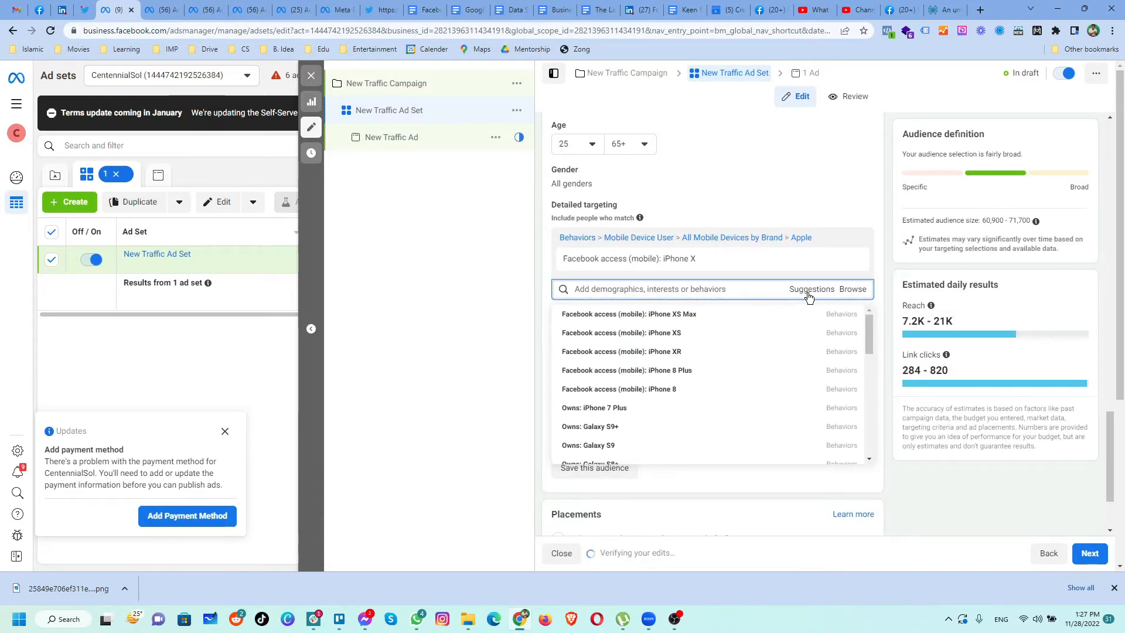
click(741, 321)
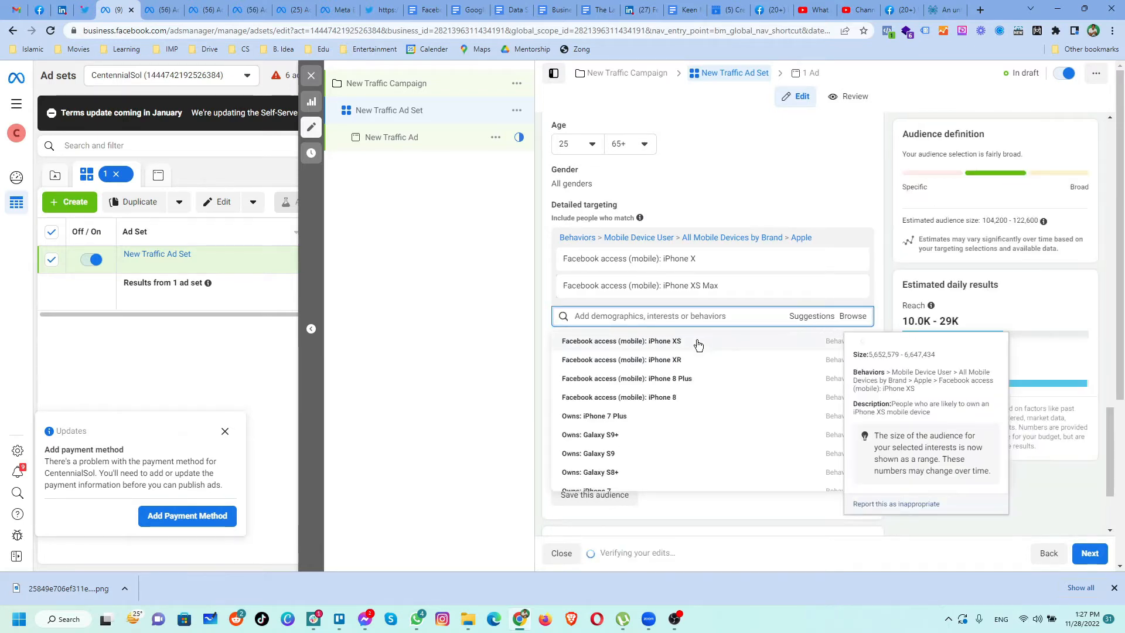
click(697, 345)
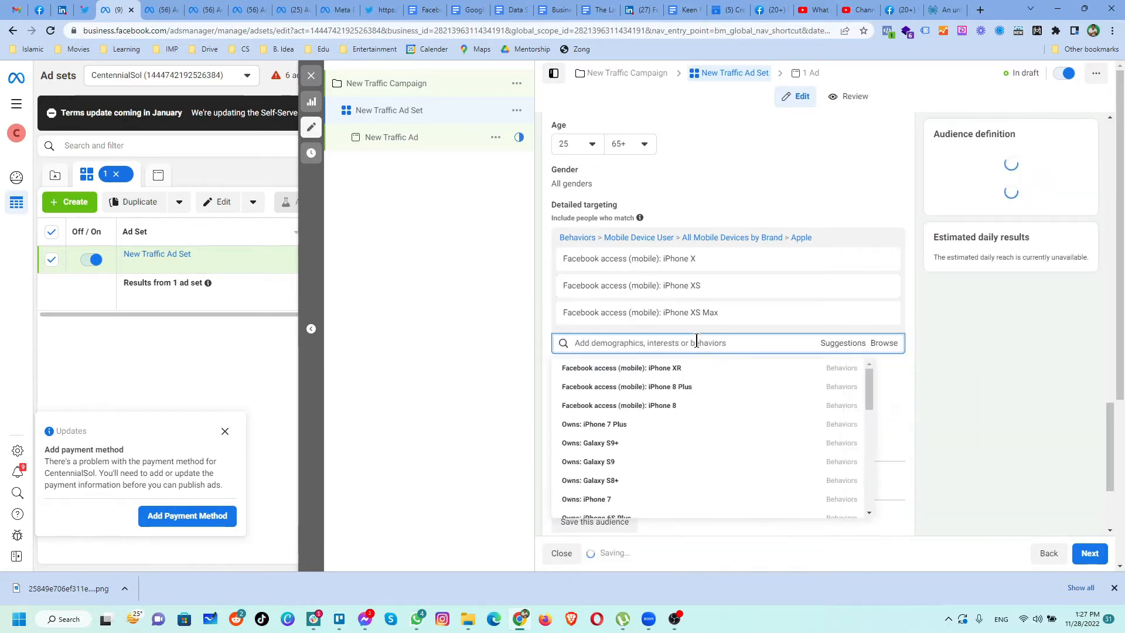
click(707, 373)
Examine the remaining device suggestions for detailed targeting
mouse_move(824, 246)
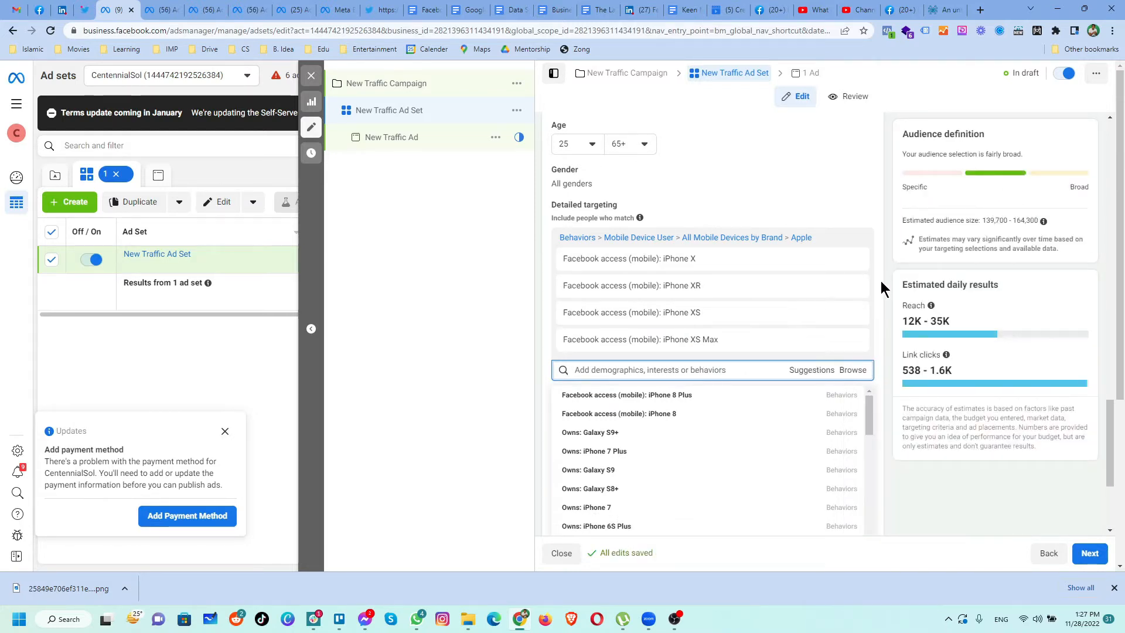
click(811, 370)
mouse_move(583, 475)
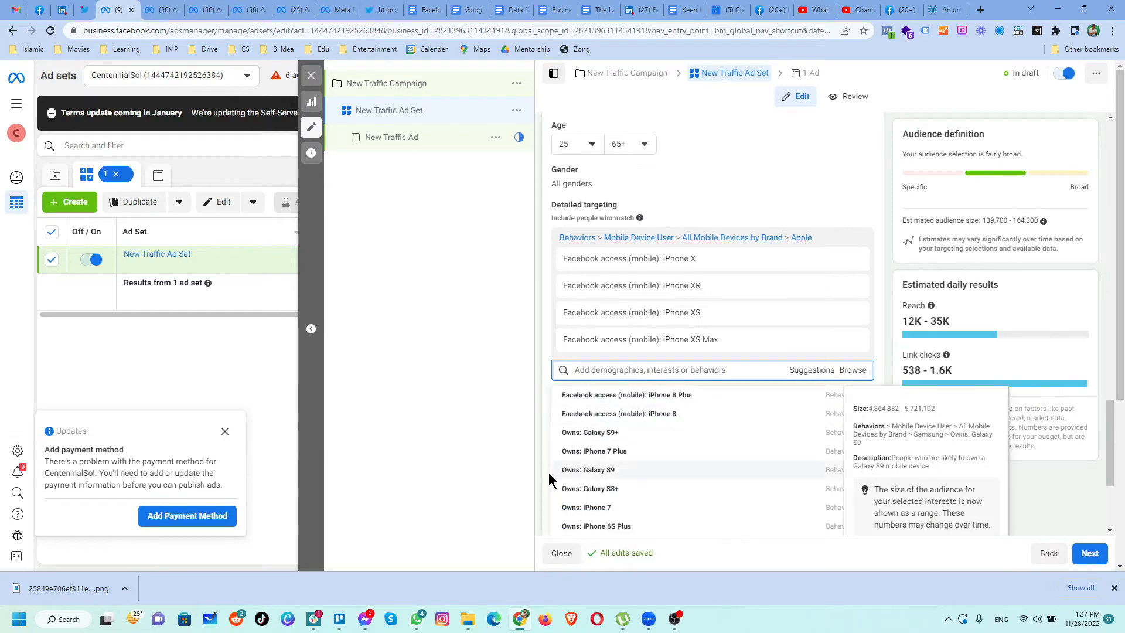
scroll(662, 456, down, 2)
mouse_move(662, 456)
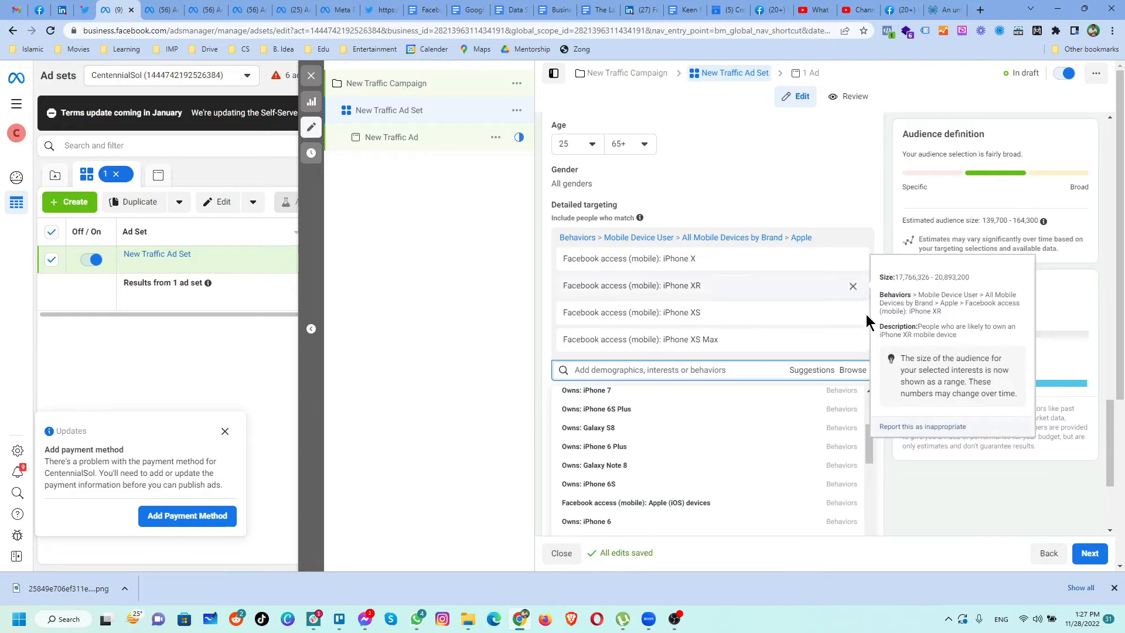
scroll(887, 290, down, 3)
scroll(887, 289, up, 2)
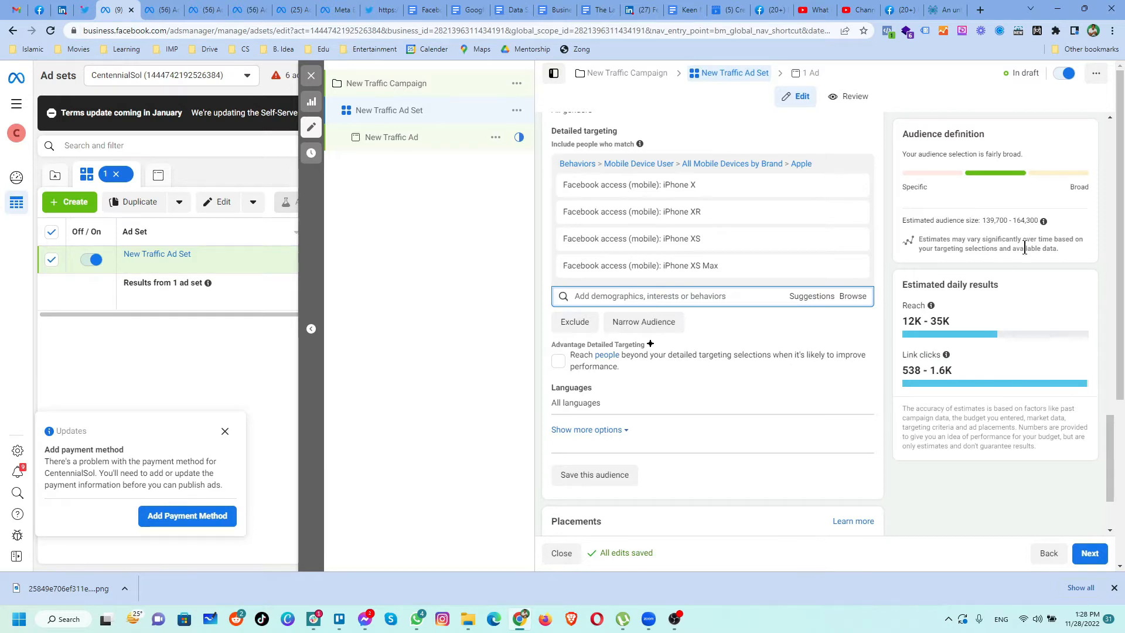
Switch the ad set's placements to Manual placements
scroll(659, 439, down, 2)
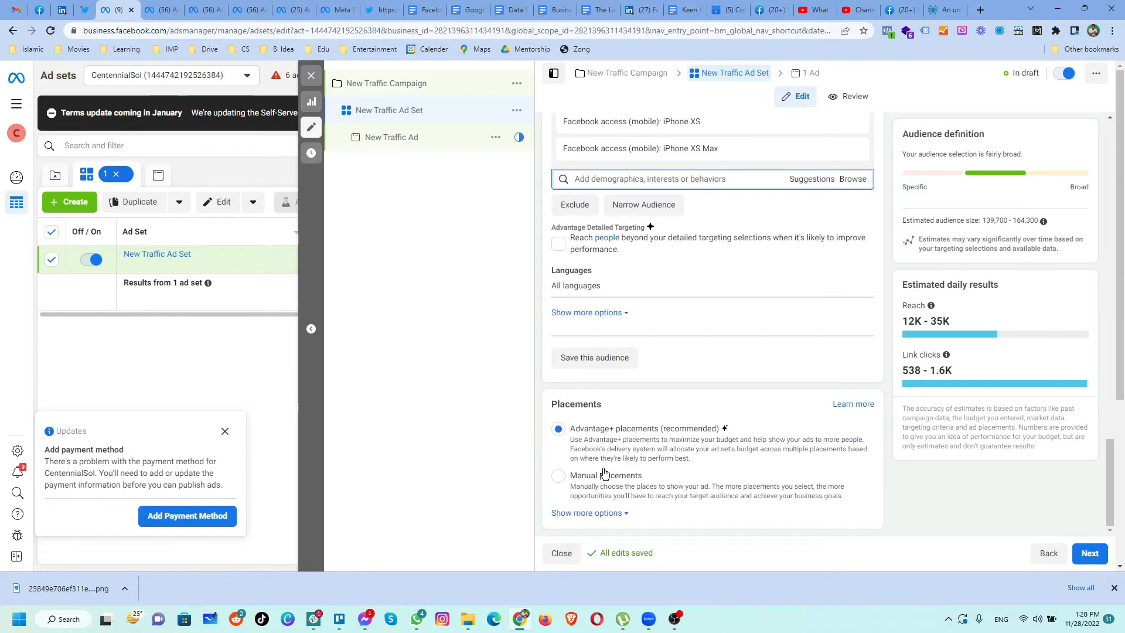
click(630, 468)
scroll(631, 460, down, 5)
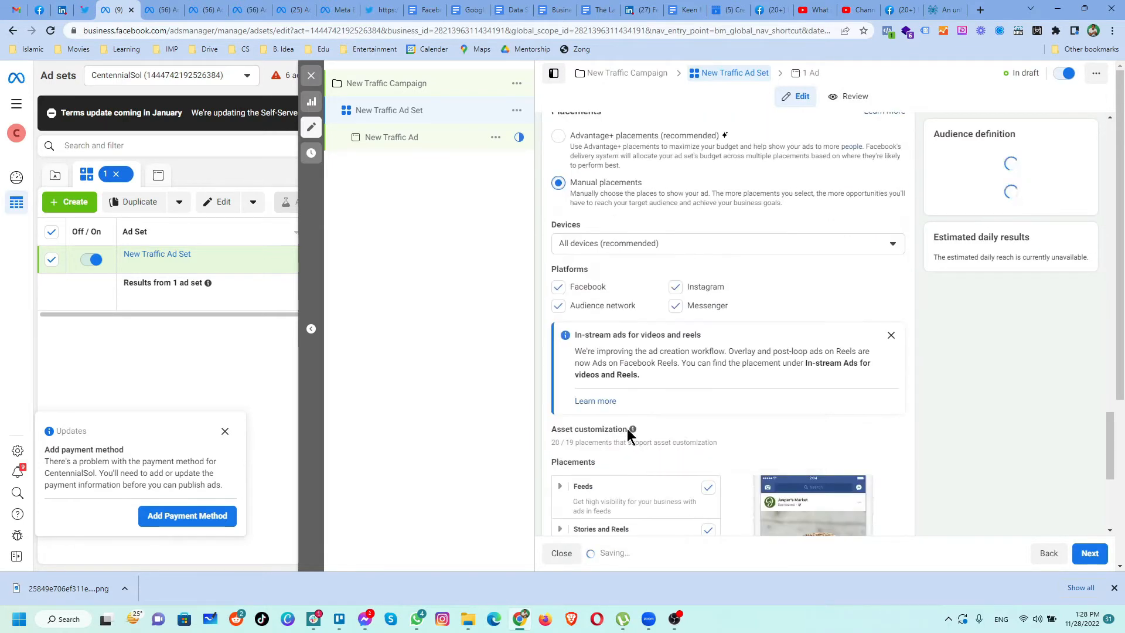
Reveal the additional placement options and restrict specific mobile devices and operating systems to iOS Devices Only
scroll(614, 372, down, 4)
scroll(613, 370, down, 1)
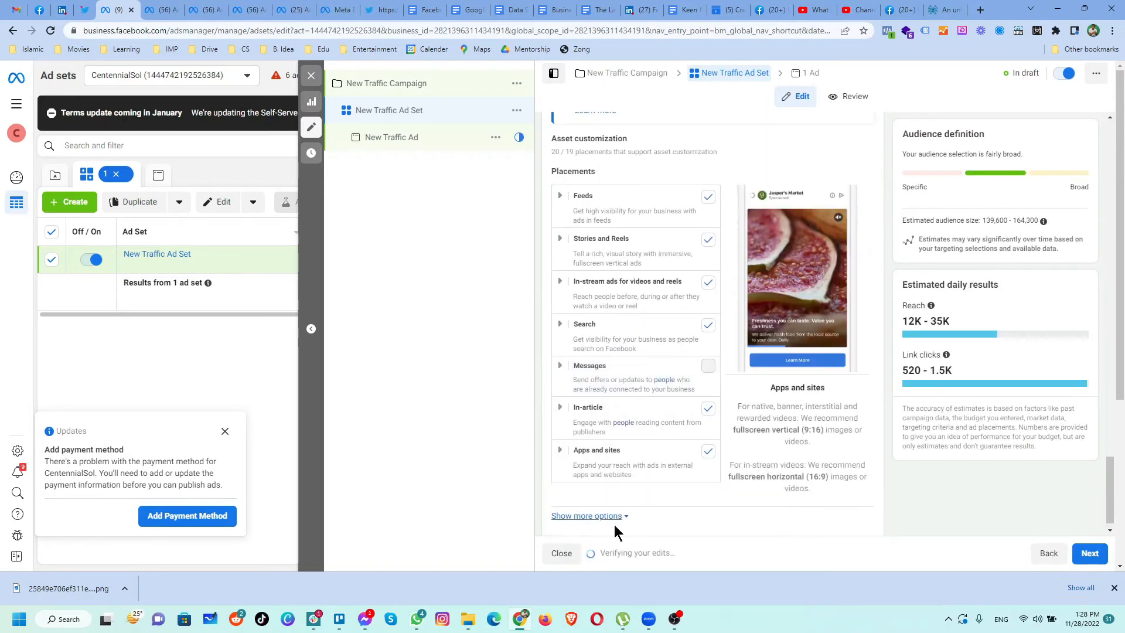
click(588, 516)
scroll(637, 477, down, 5)
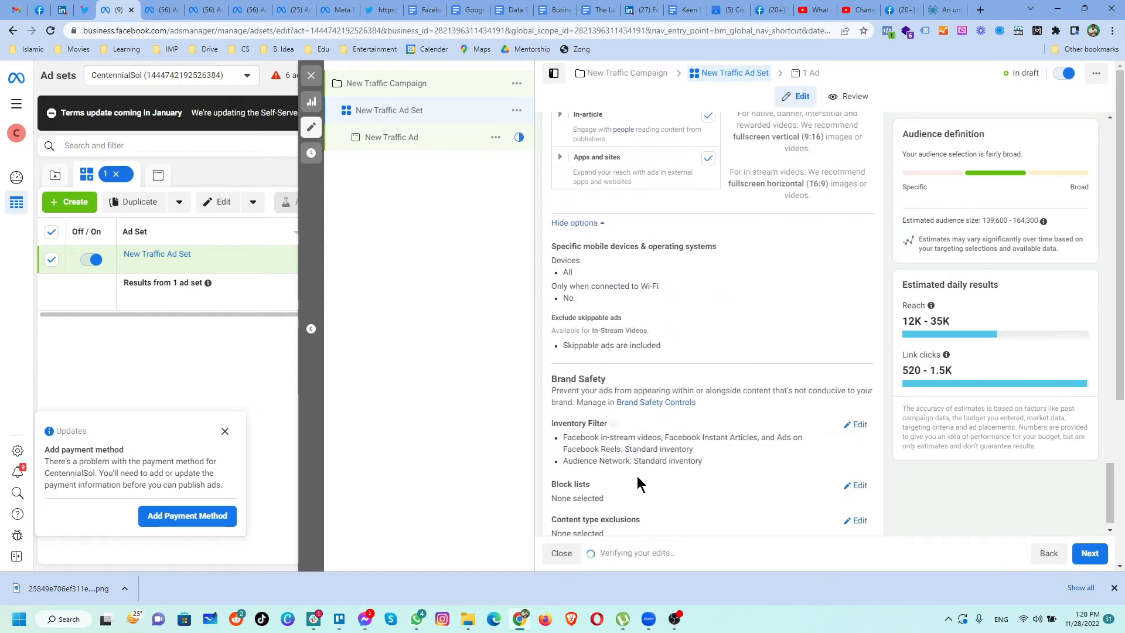
click(856, 248)
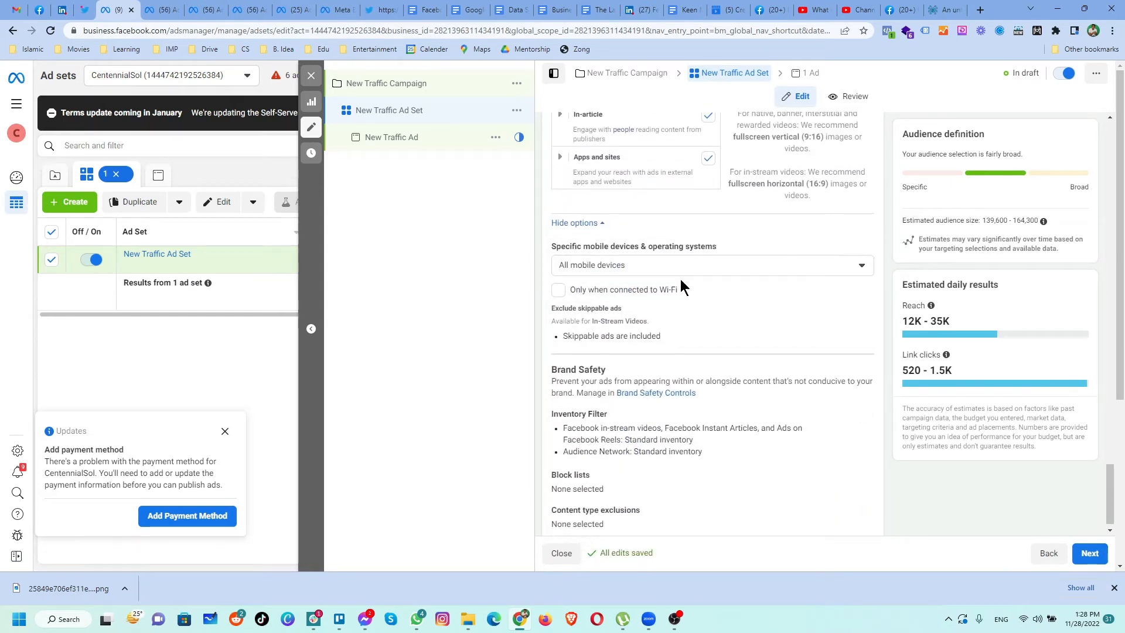
click(613, 269)
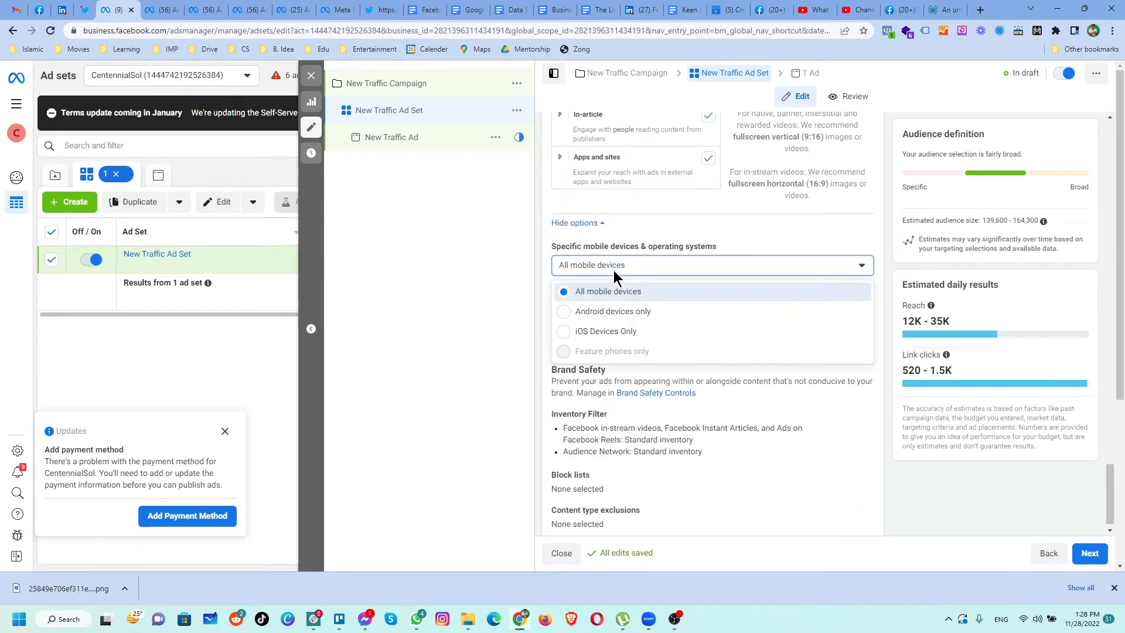
click(566, 329)
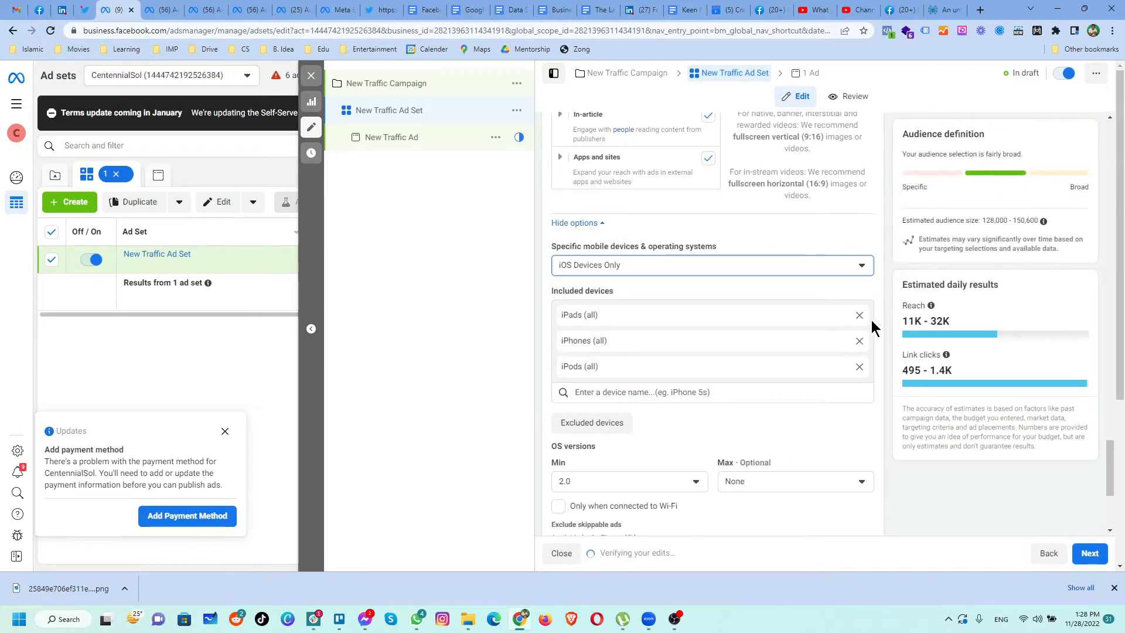
Remove iPods (all) from the included devices and search the device list for iphone models
click(860, 368)
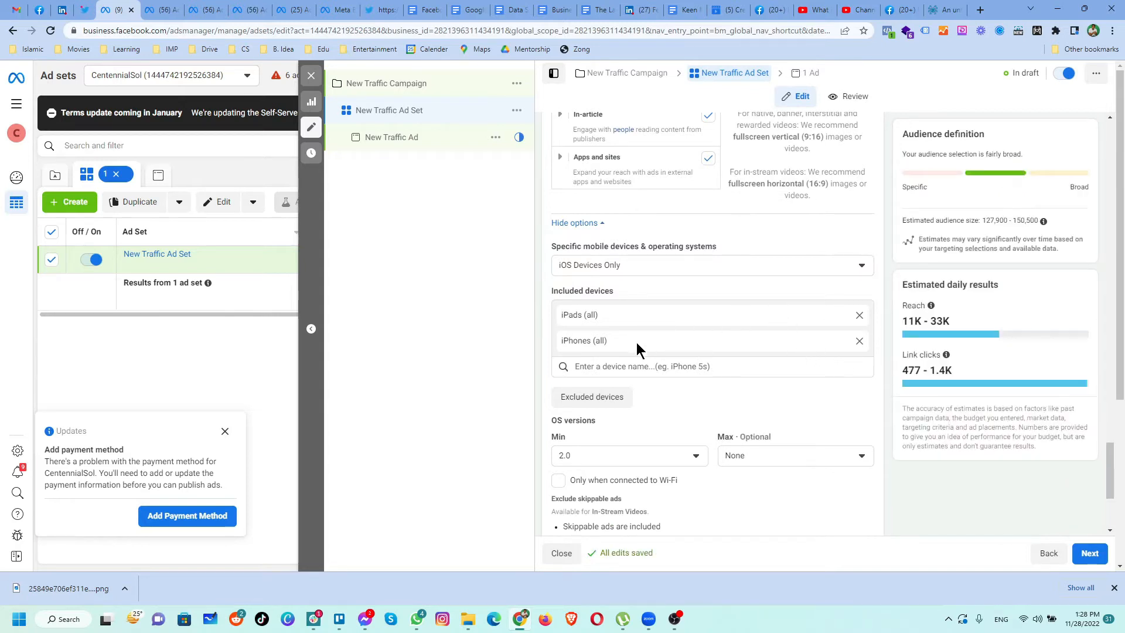
click(633, 367)
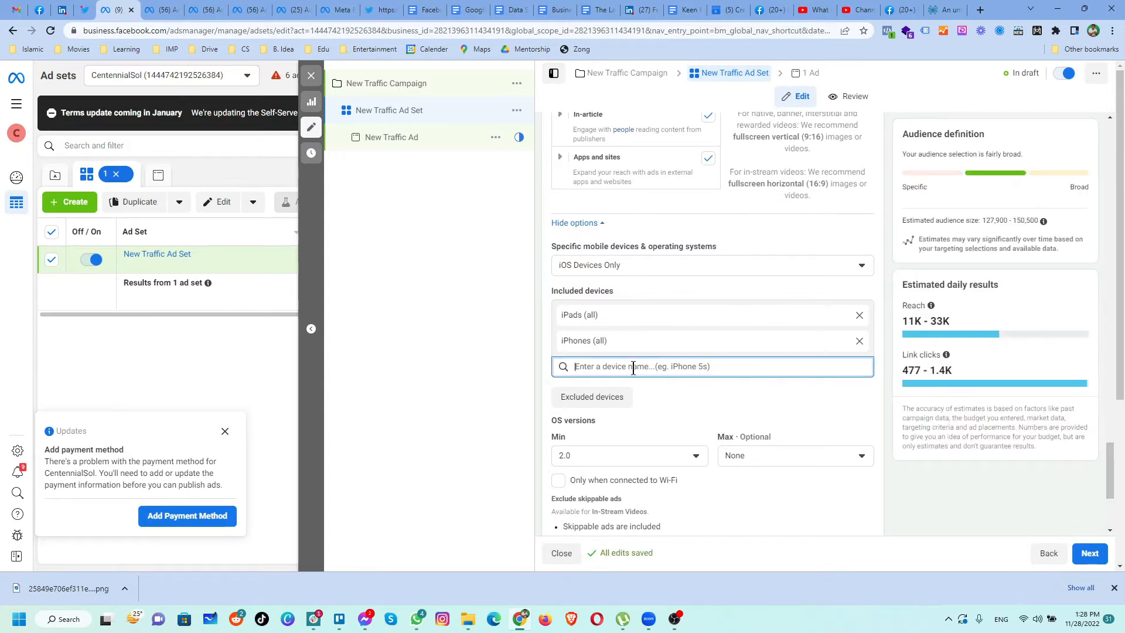
text(iphone)
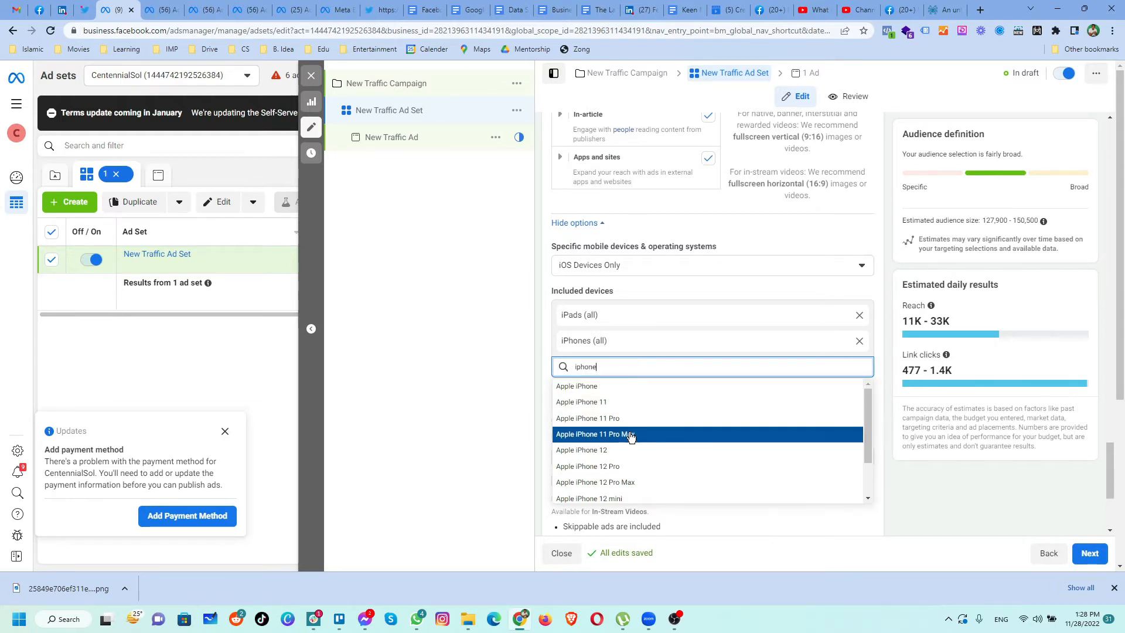
scroll(643, 451, down, 2)
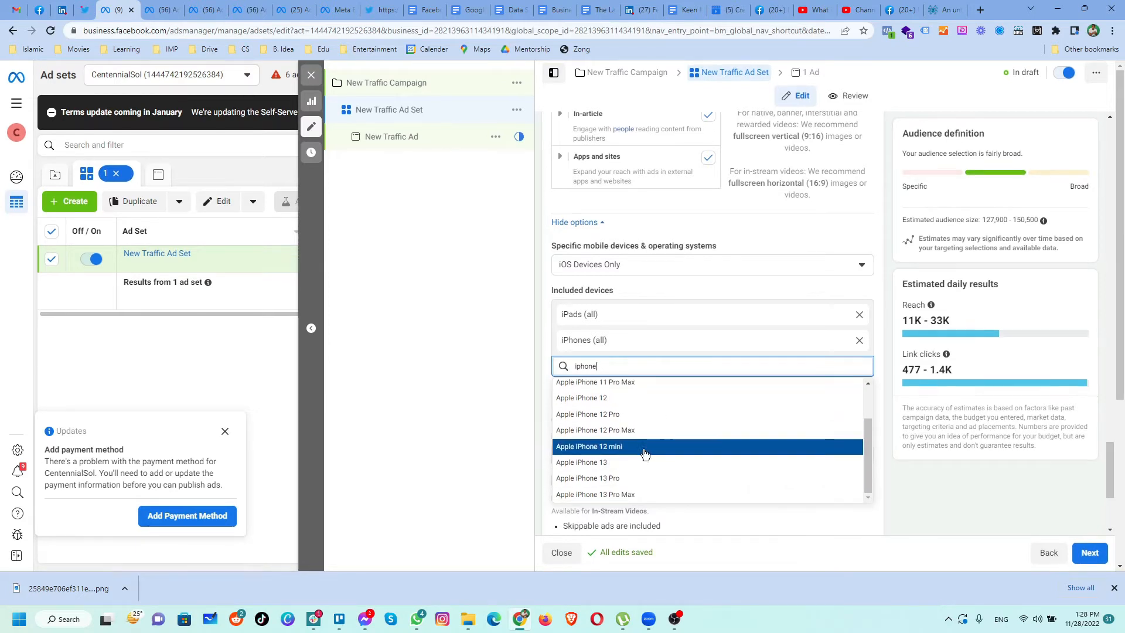
scroll(643, 445, down, 1)
scroll(650, 399, up, 2)
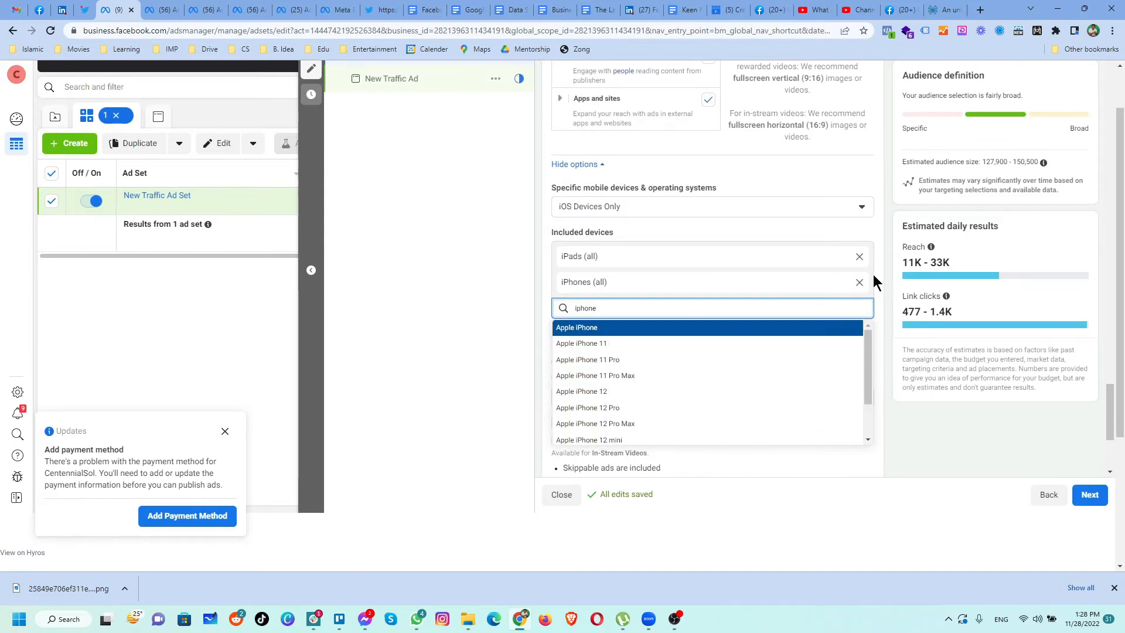
click(886, 300)
Search detailed targeting for frequent, include the Frequent international travelers behavior, and highlight the estimated audience size
scroll(885, 298, up, 7)
scroll(885, 298, up, 10)
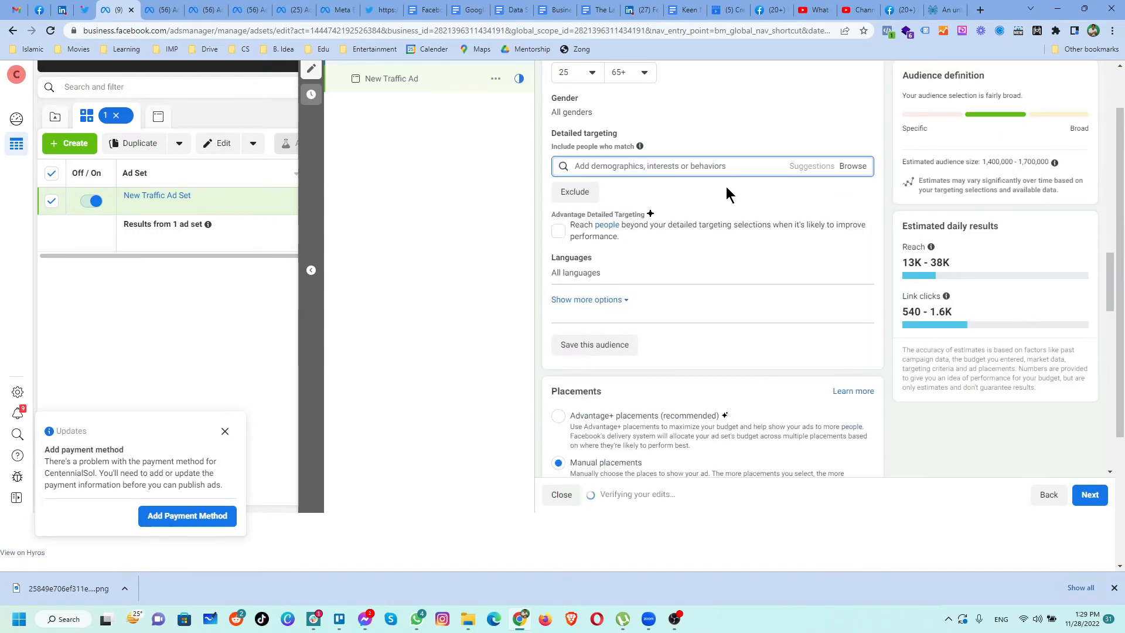
click(710, 170)
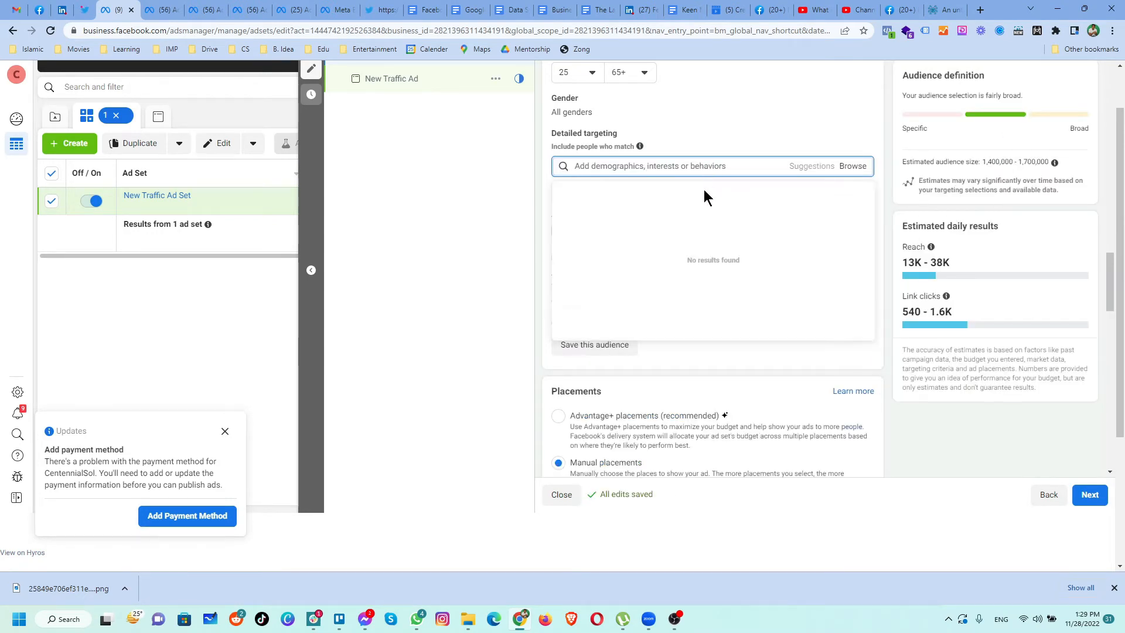
text(frequent)
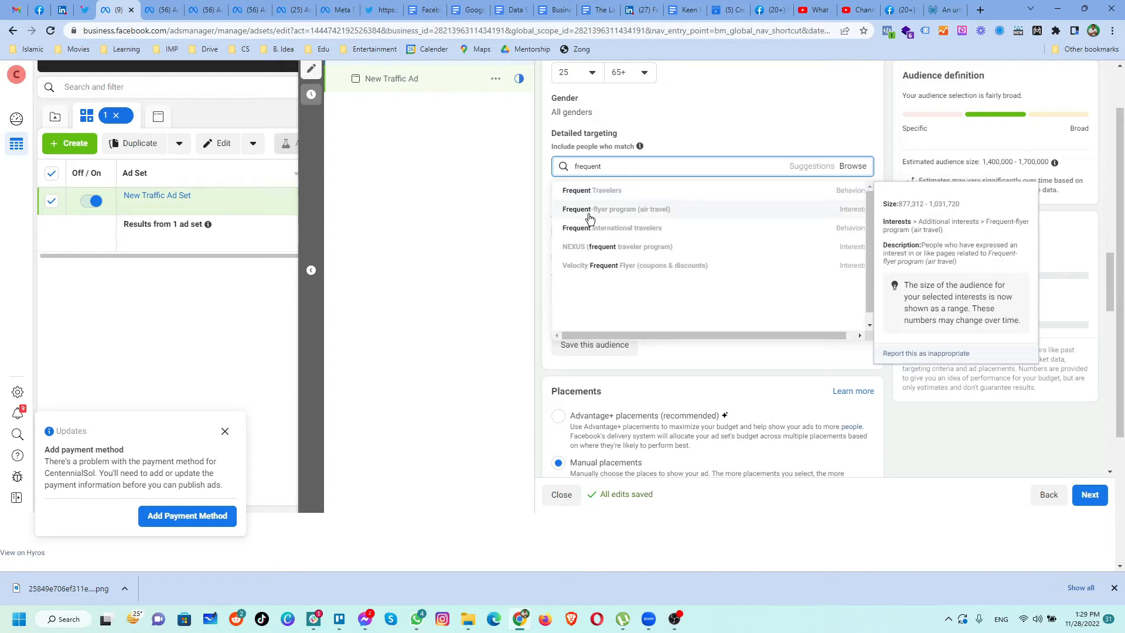
click(617, 230)
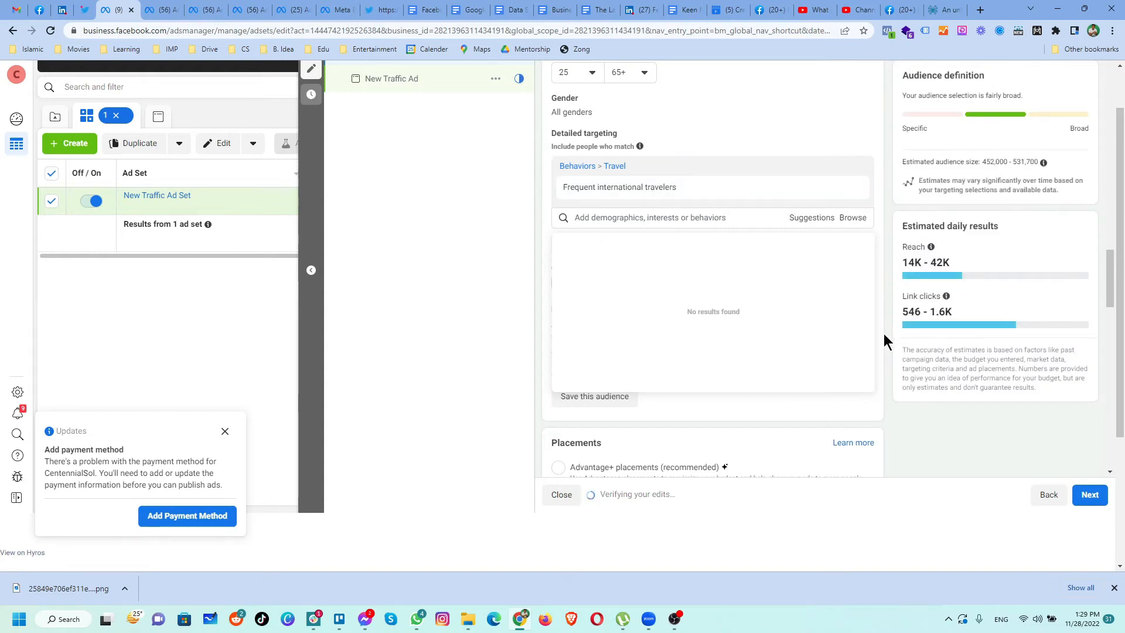
scroll(642, 240, up, 1)
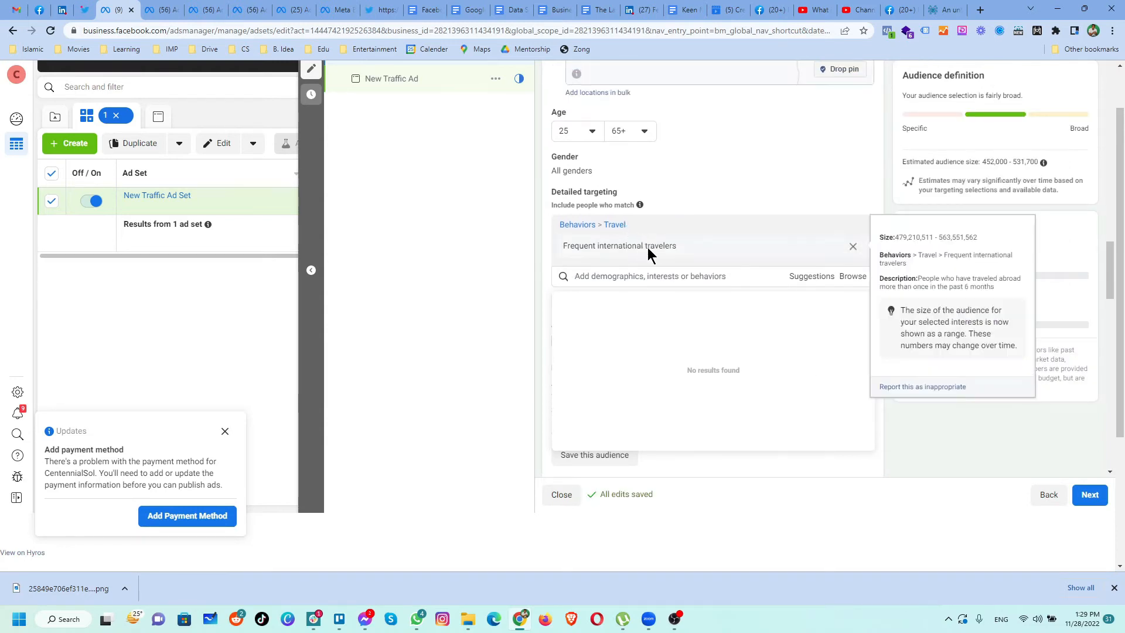
drag(985, 163, 1041, 169)
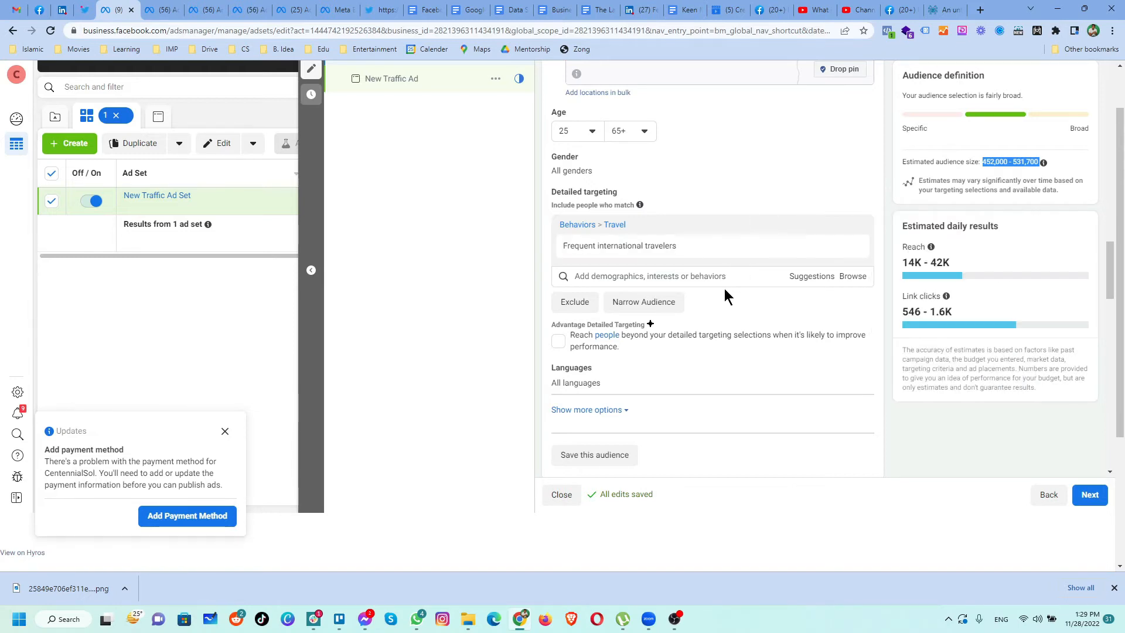
Examine the detailed targeting suggestions related to the included travel behavior
click(813, 278)
mouse_move(706, 301)
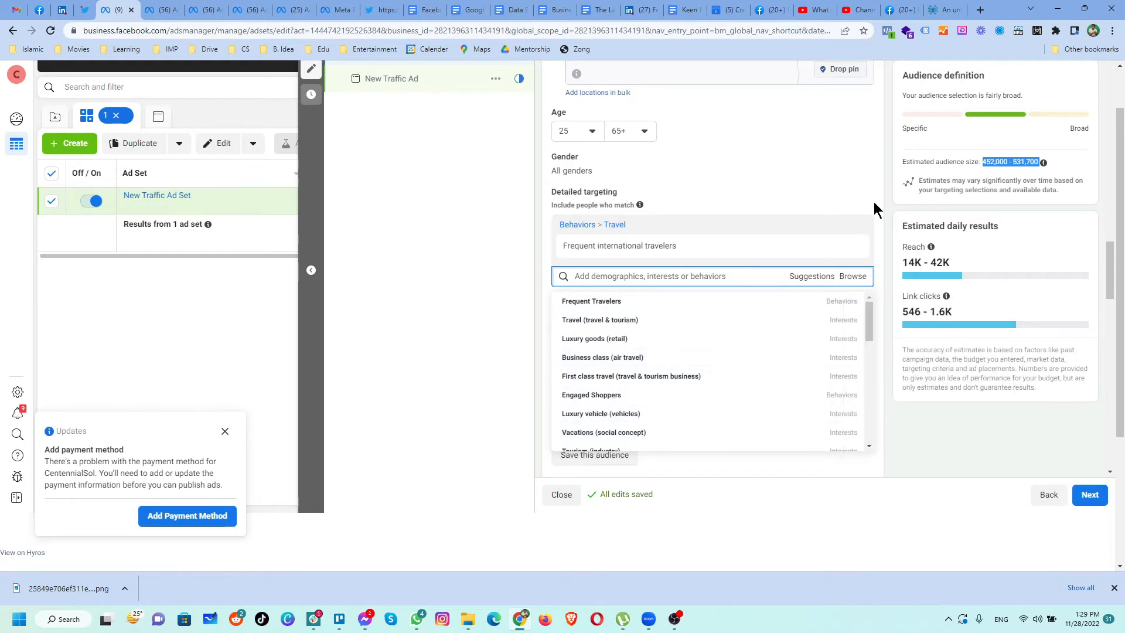
click(883, 224)
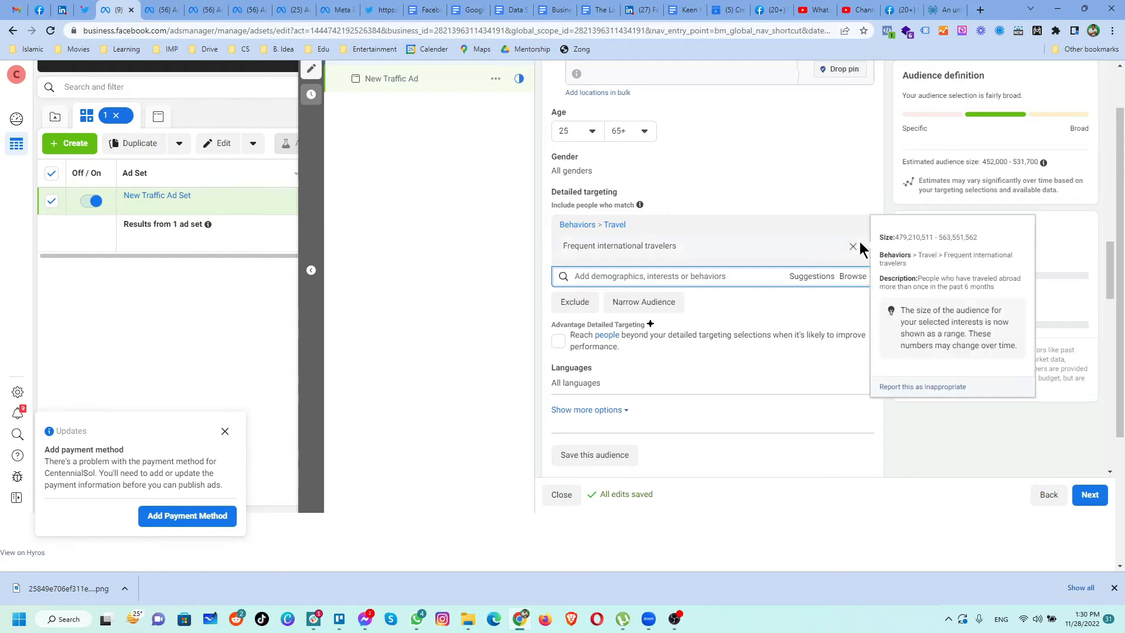
Remove the Frequent international travelers behavior from detailed targeting
click(849, 246)
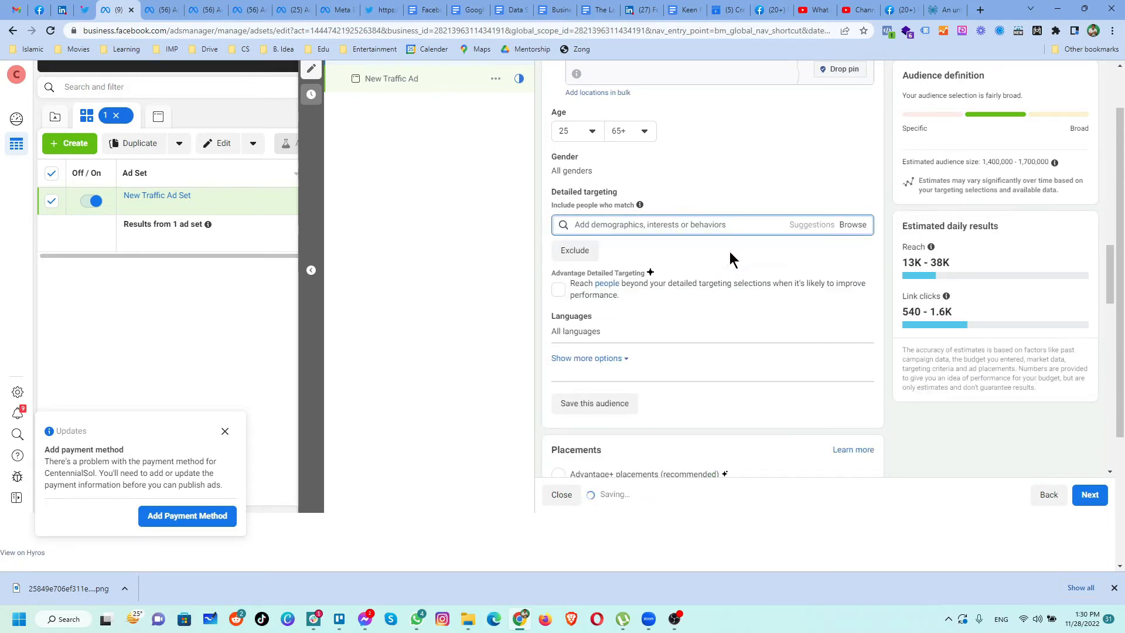
scroll(723, 269, up, 3)
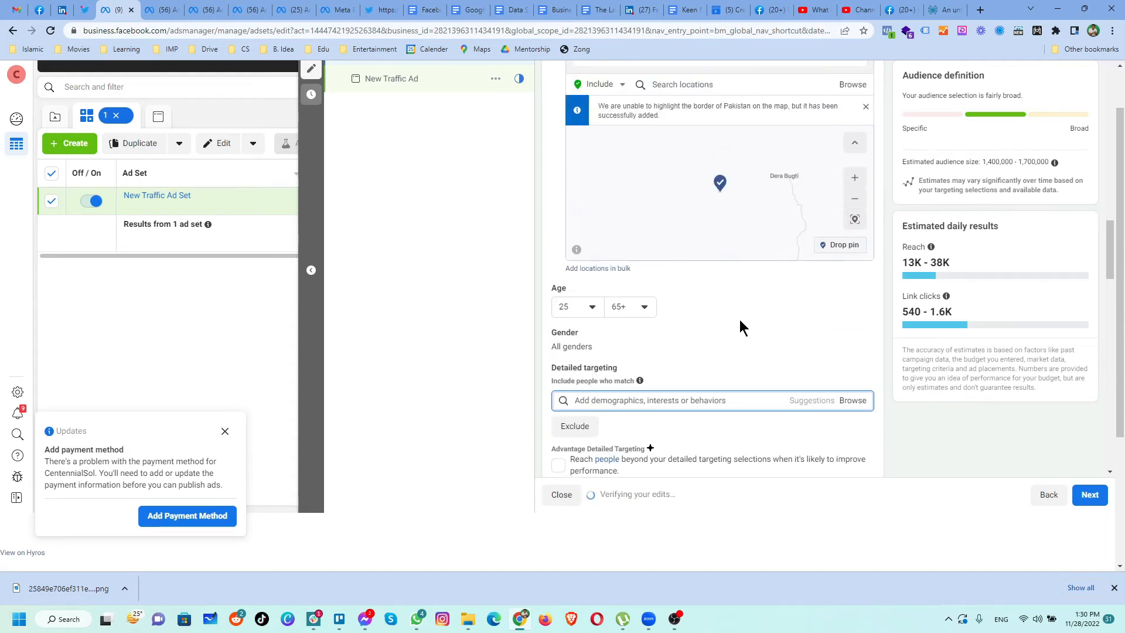
scroll(739, 318, down, 3)
scroll(739, 323, up, 5)
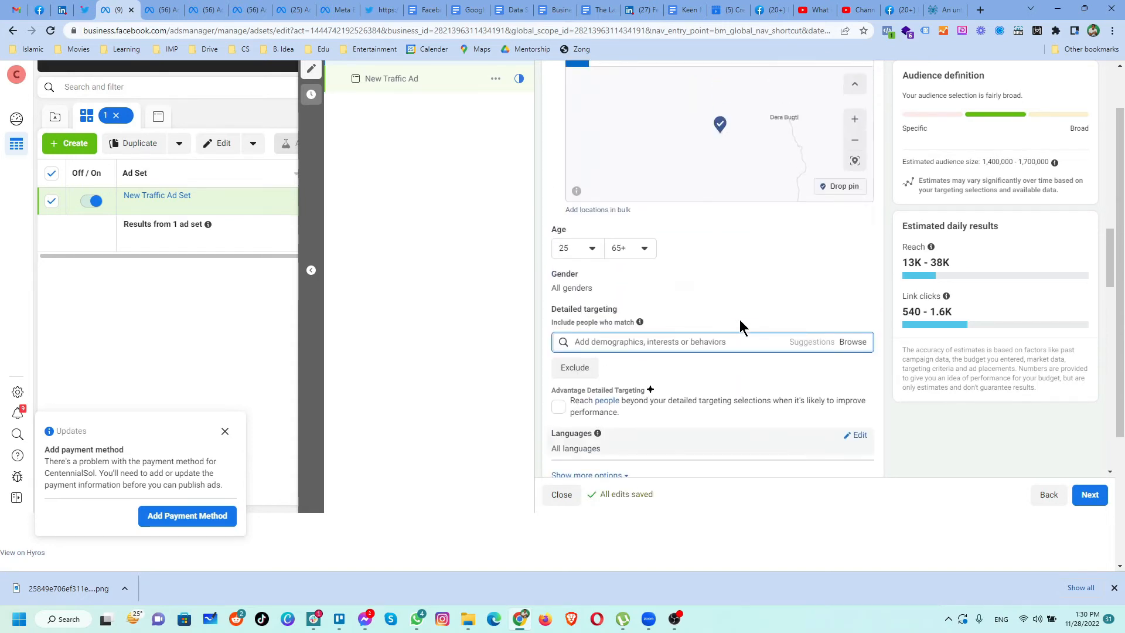
scroll(738, 319, down, 5)
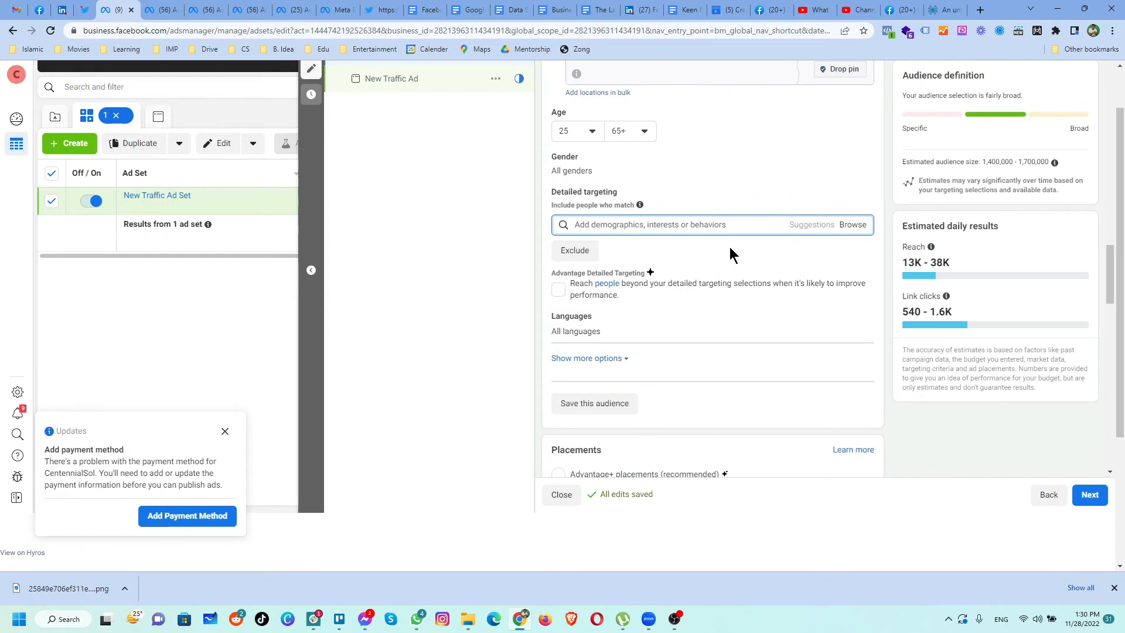
Search the detailed targeting options for dha
click(729, 226)
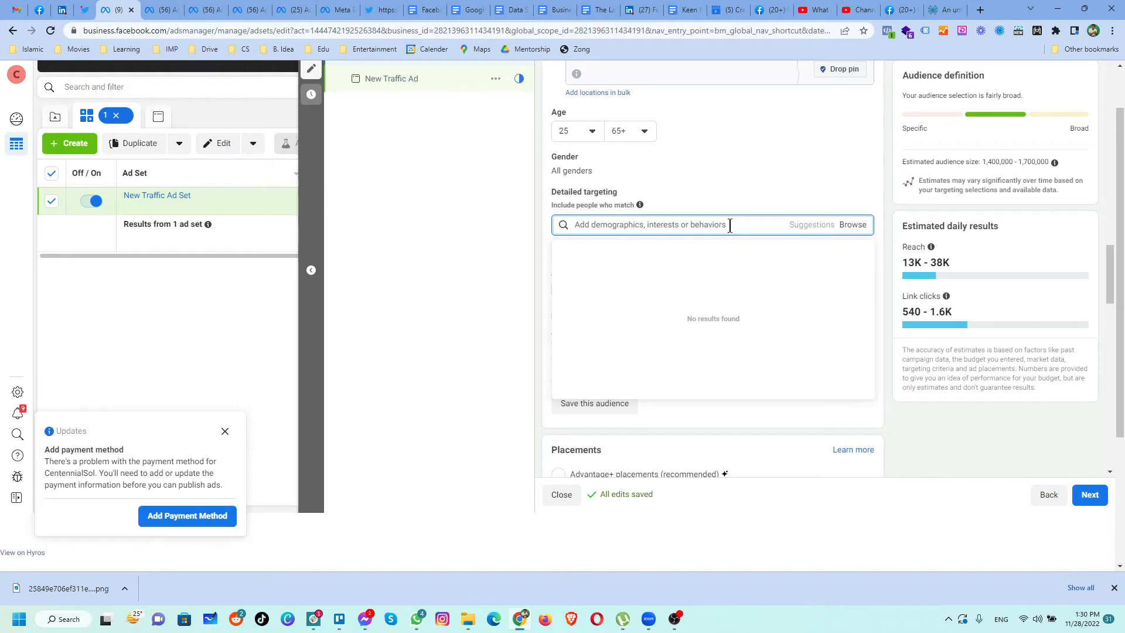
text(dha)
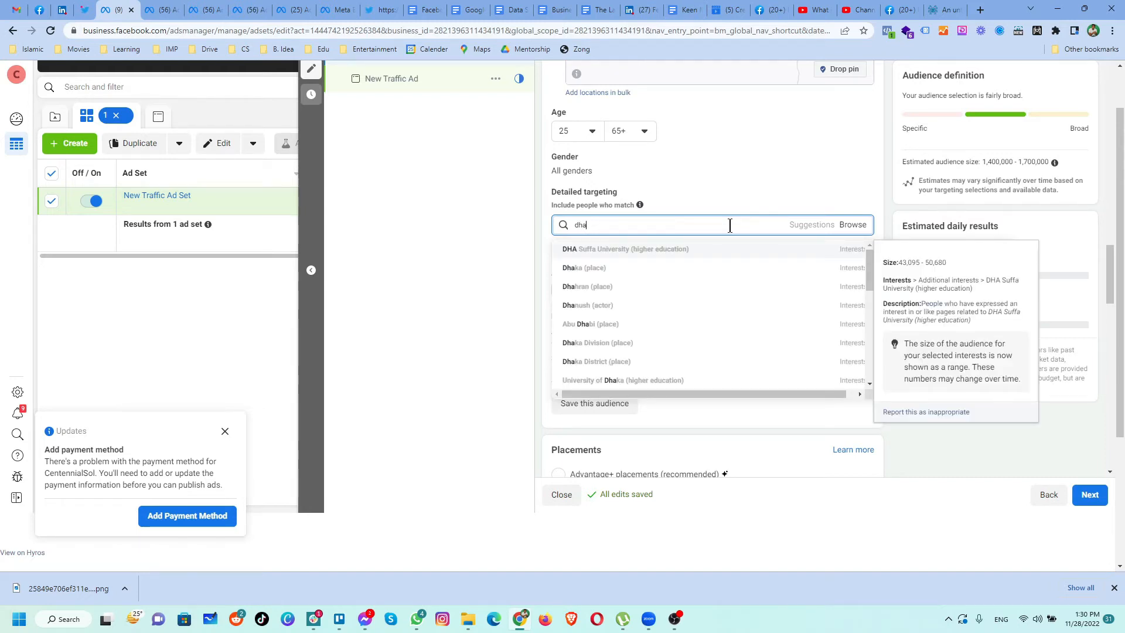
scroll(706, 286, down, 5)
Include the places DHA Karachi and DHA Lahore as audience locations in place of Pakistan
scroll(706, 287, up, 5)
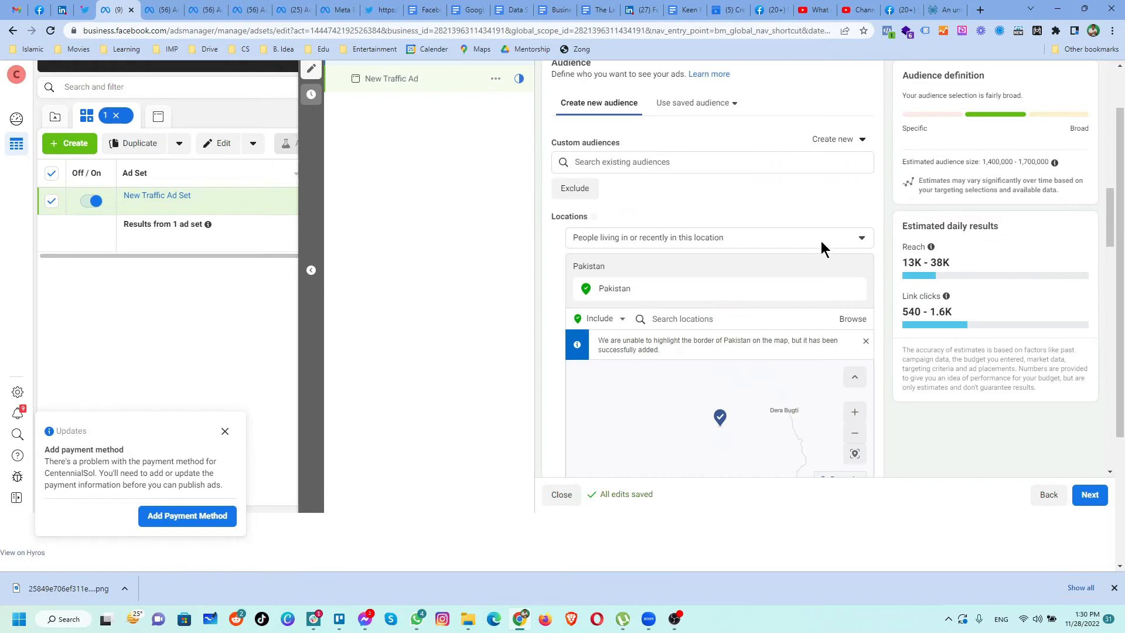
click(712, 319)
scroll(686, 331, down, 2)
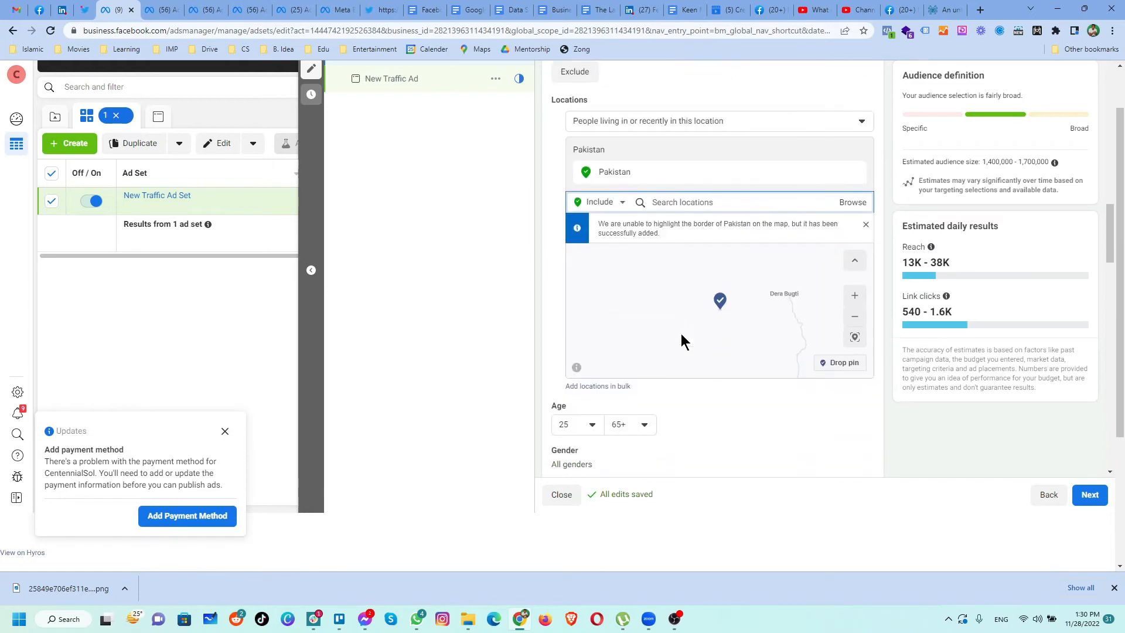
text(dha)
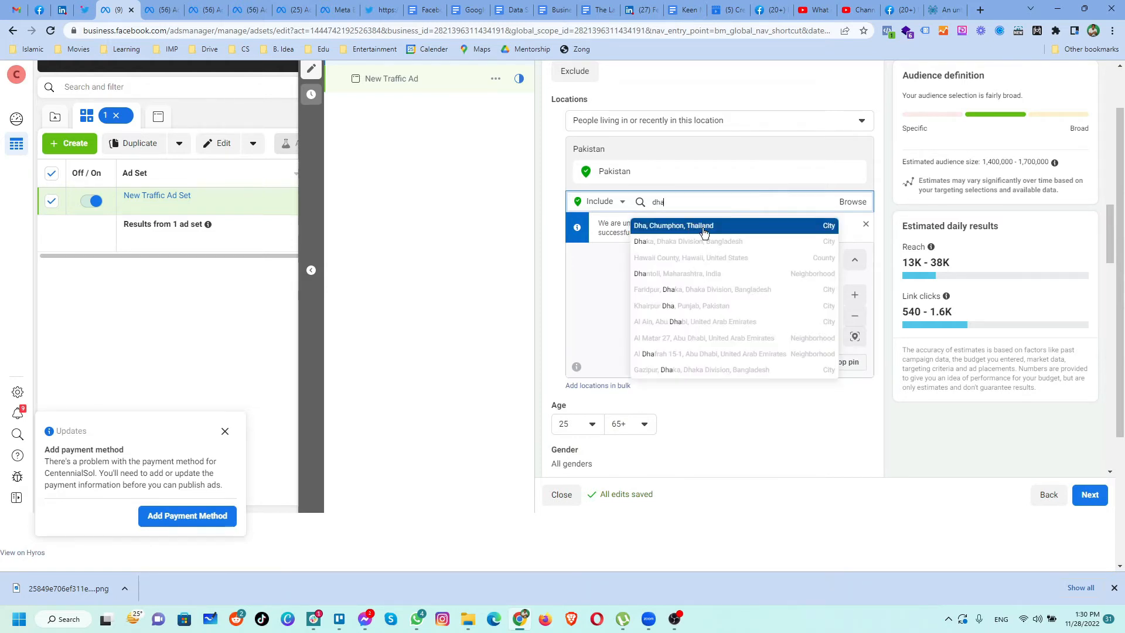
text(karachi)
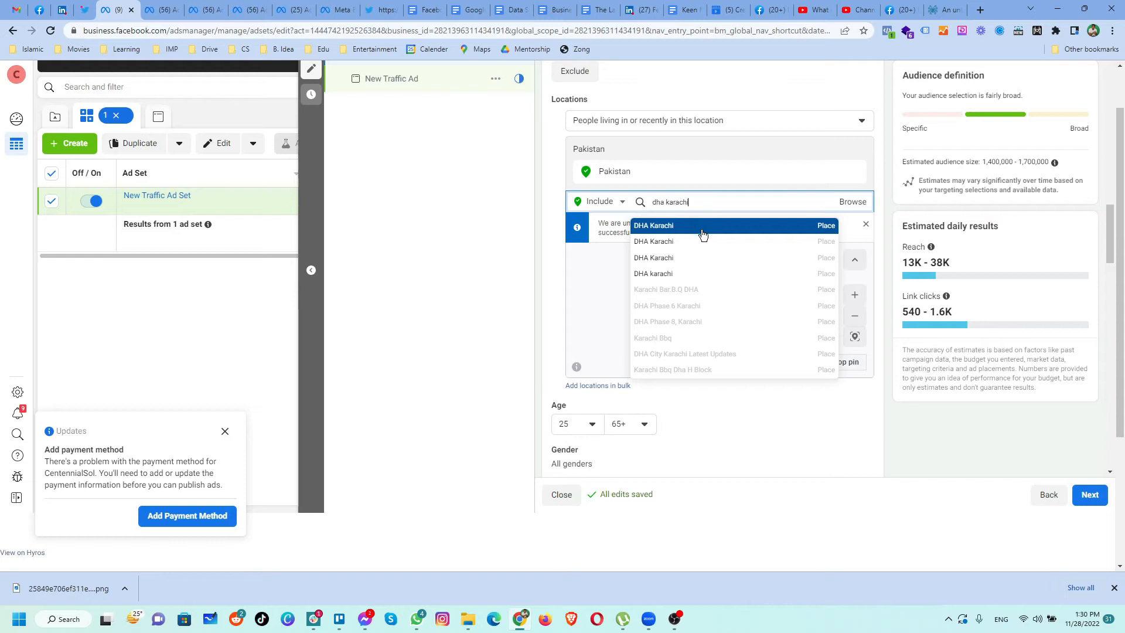
click(703, 230)
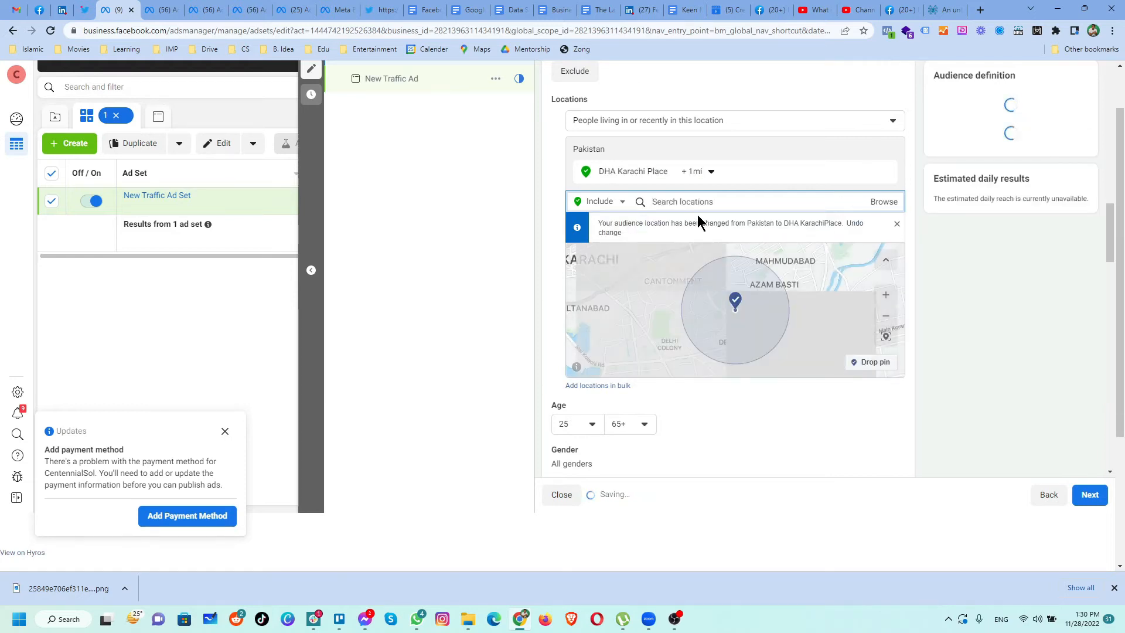
text(dha lahore)
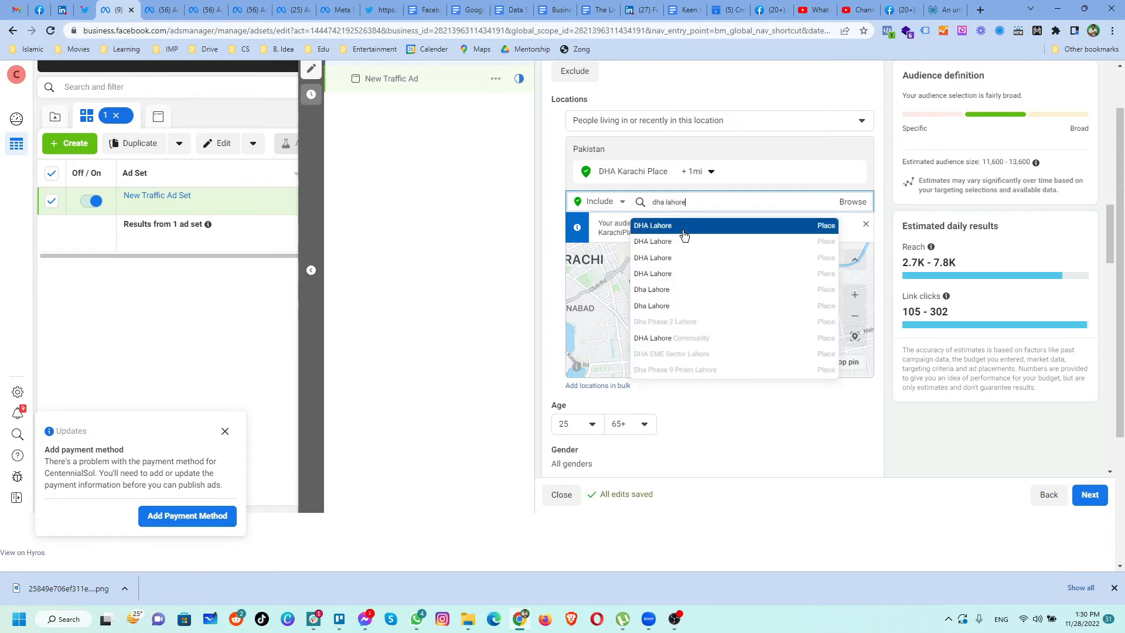
click(681, 229)
Include the places Bahria Town Lahore and Gulberg, Lahore as additional audience locations
text(be)
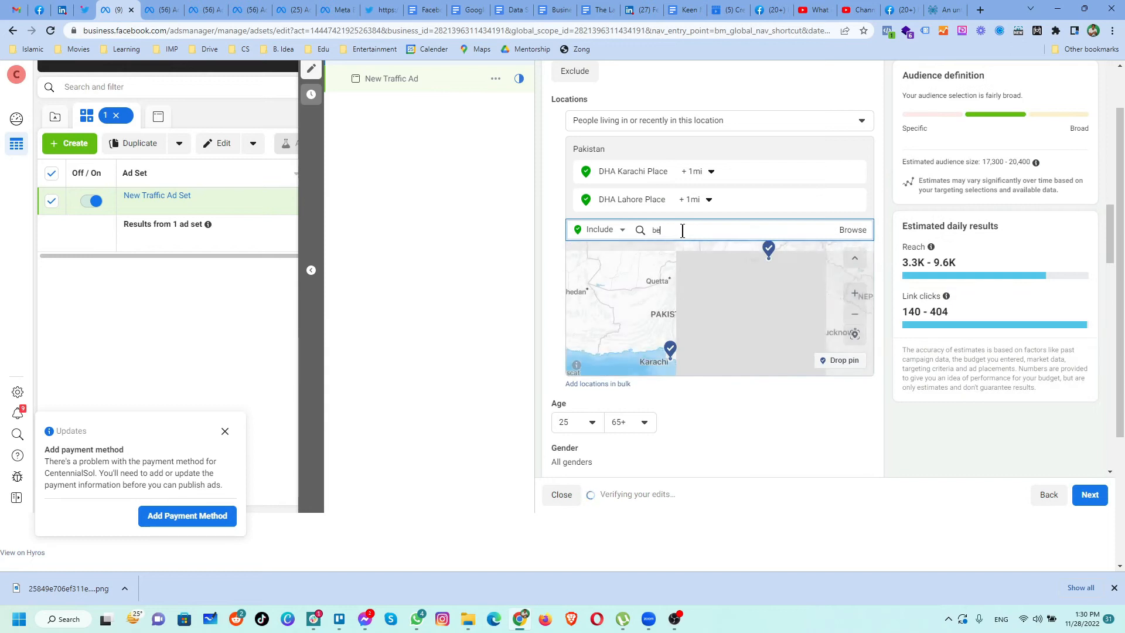
text(hria tw)
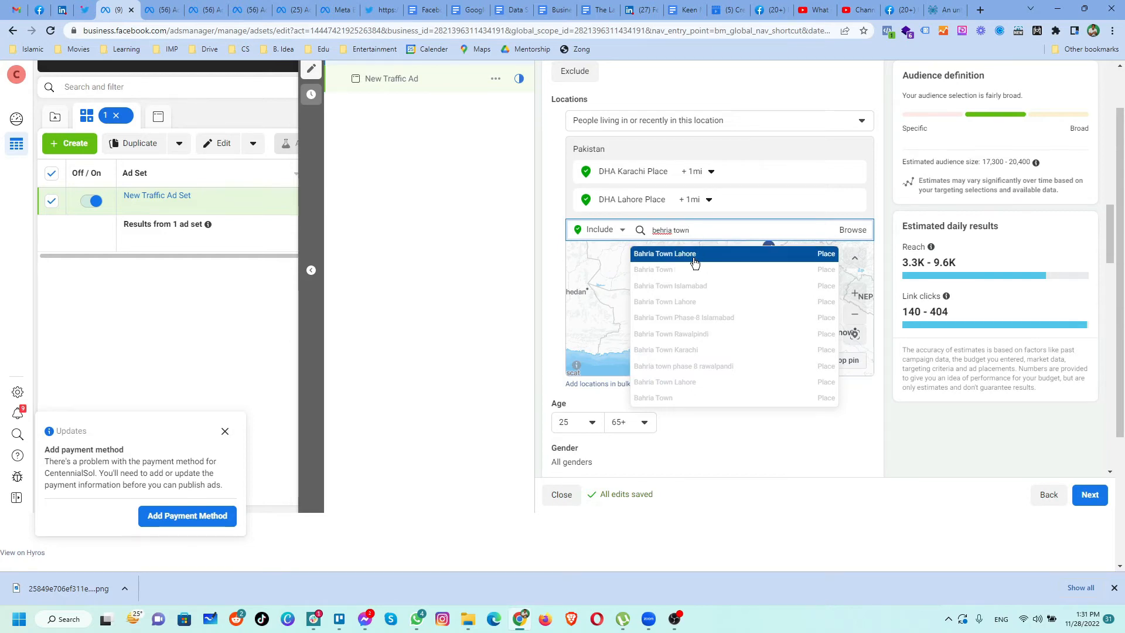
click(694, 258)
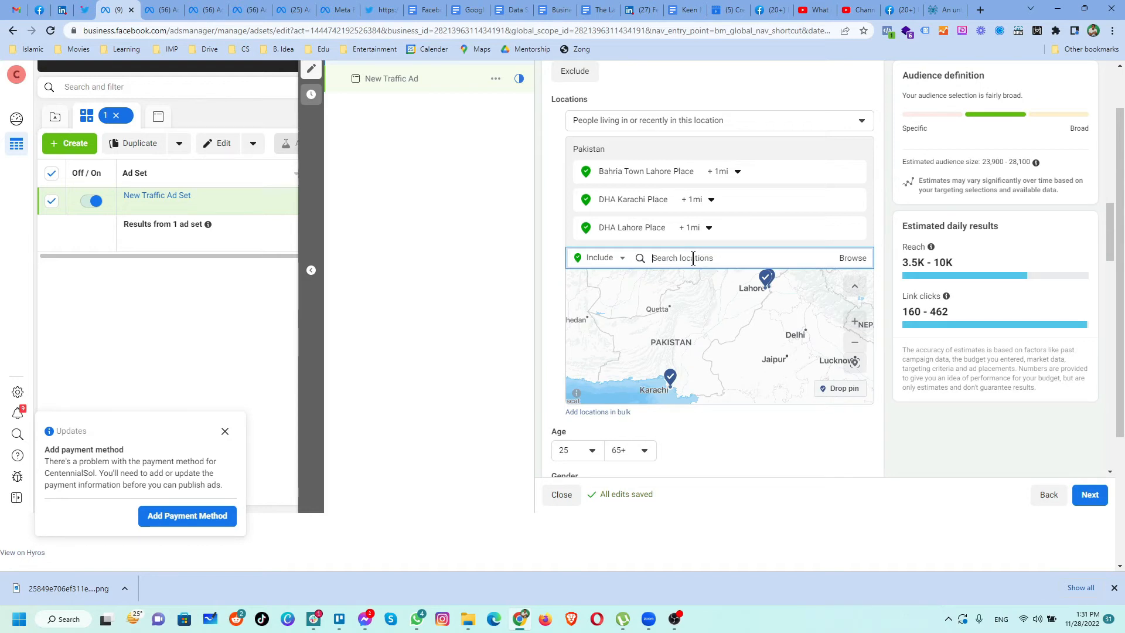
text(gulberg)
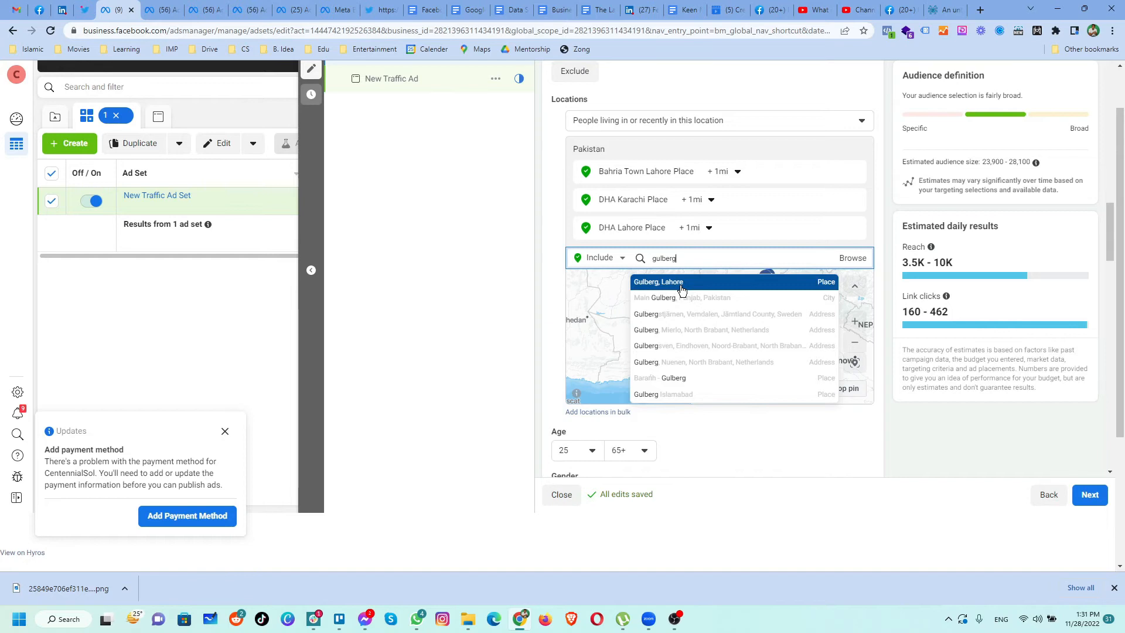
click(681, 287)
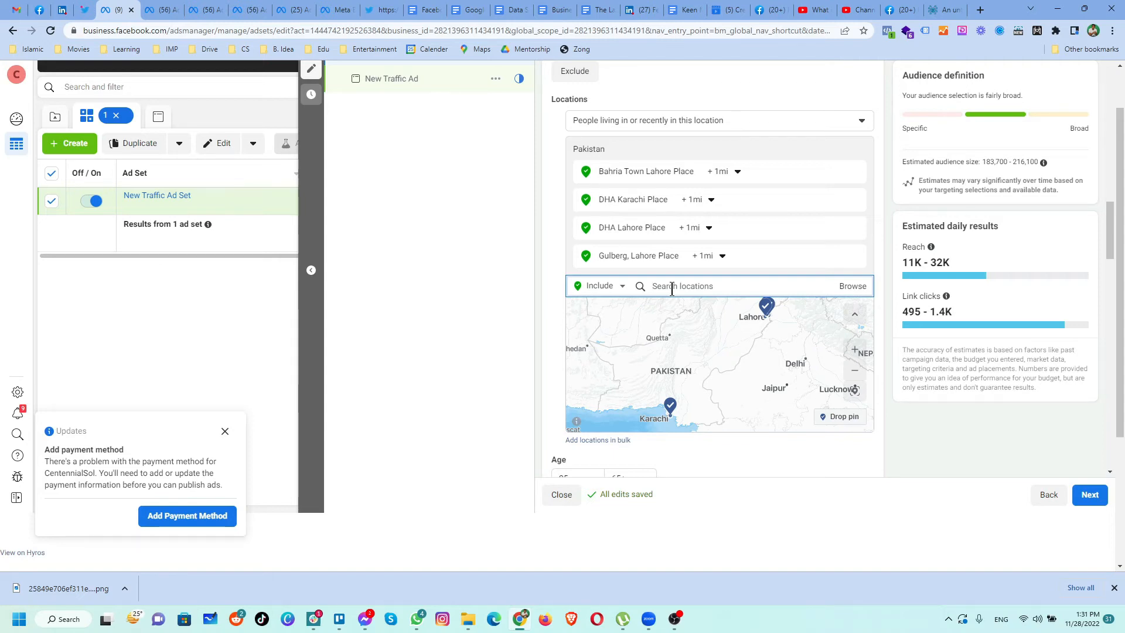
Replace all the neighbourhood places in the audience locations with the country Pakistan
click(855, 173)
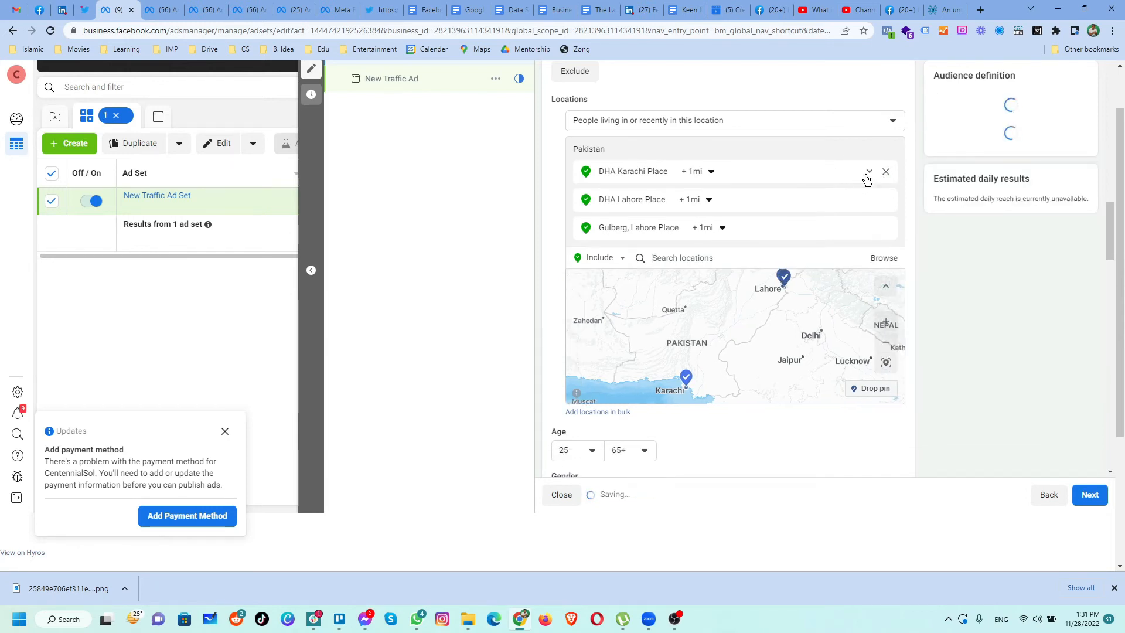
click(885, 172)
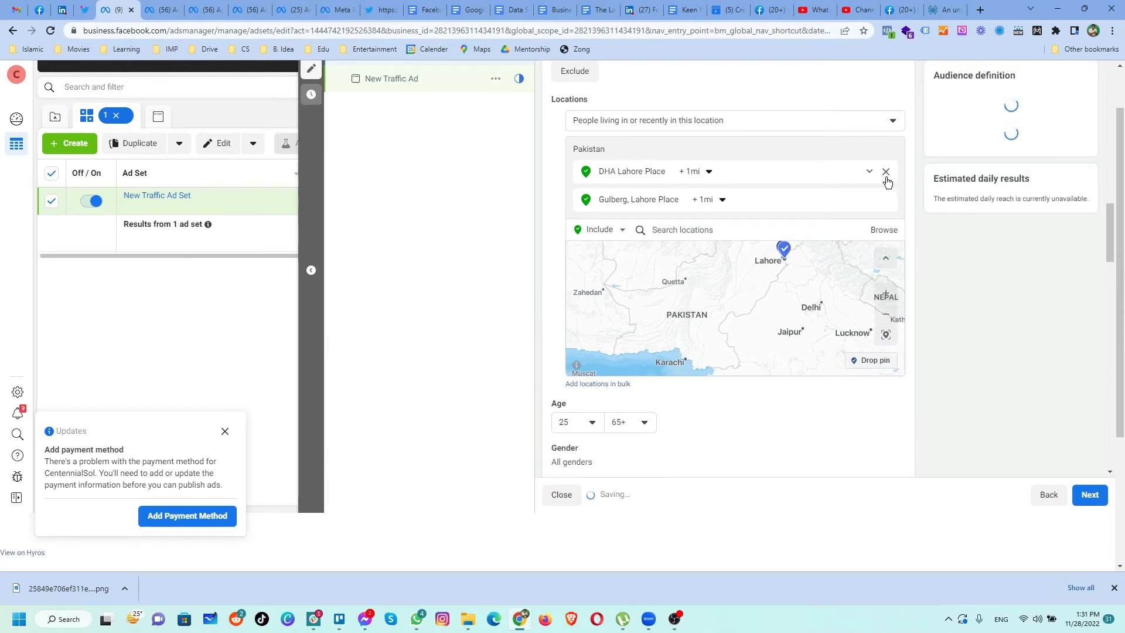
click(886, 174)
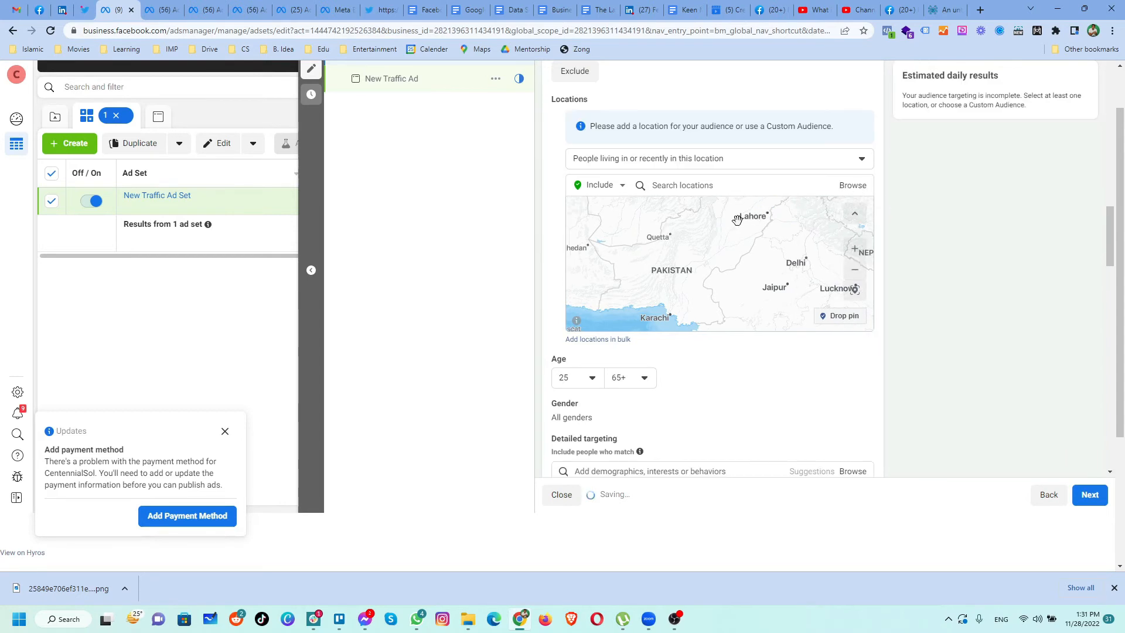
click(720, 189)
text(pakistan)
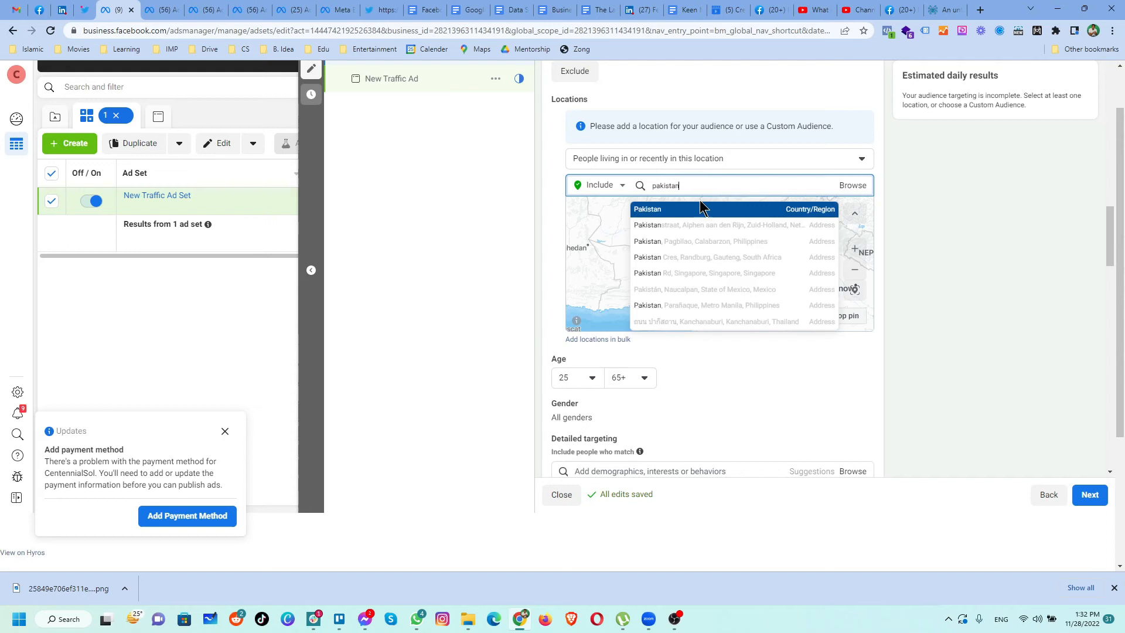
click(697, 210)
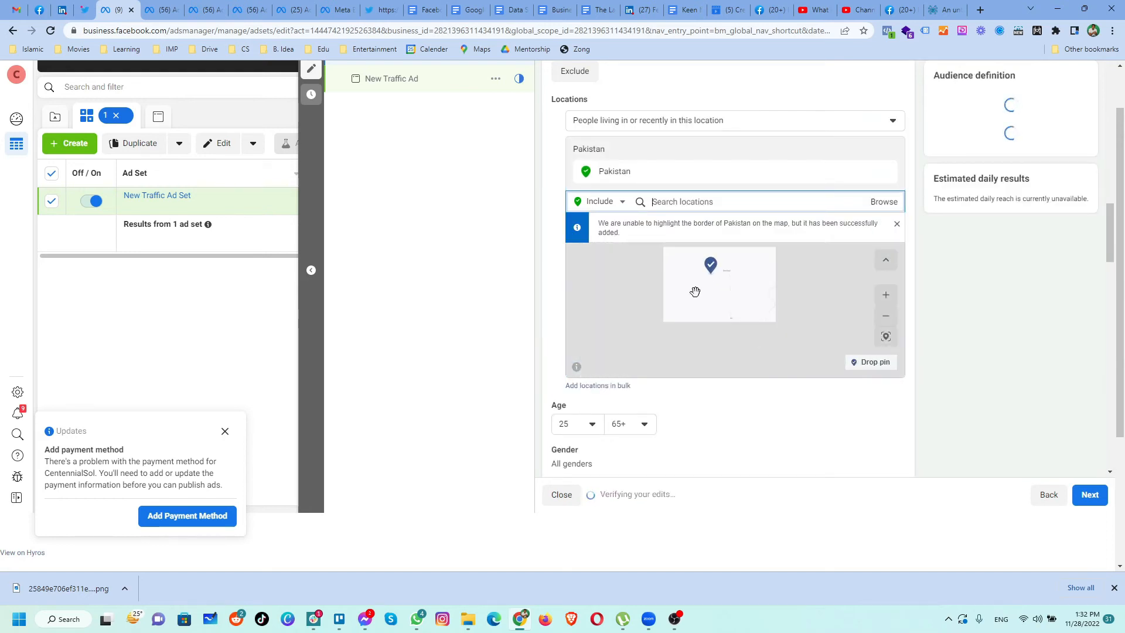
Search detailed targeting for high income, try the Household income: top 5% of ZIP codes (US) option, and remove it again
scroll(813, 315, down, 8)
scroll(813, 314, up, 5)
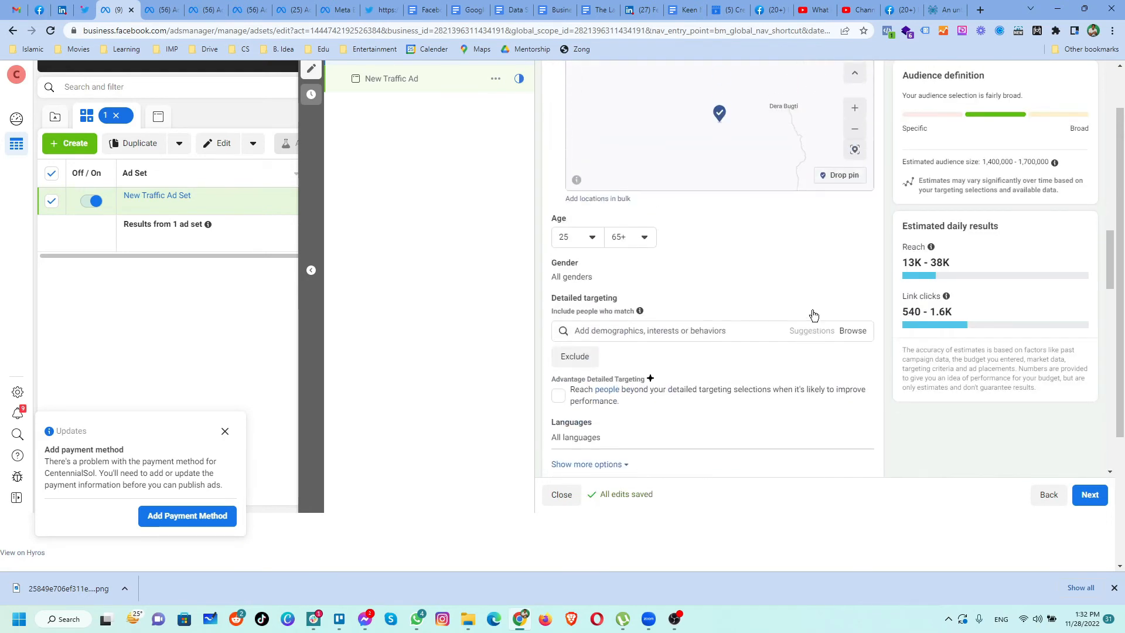
click(738, 340)
text(high income)
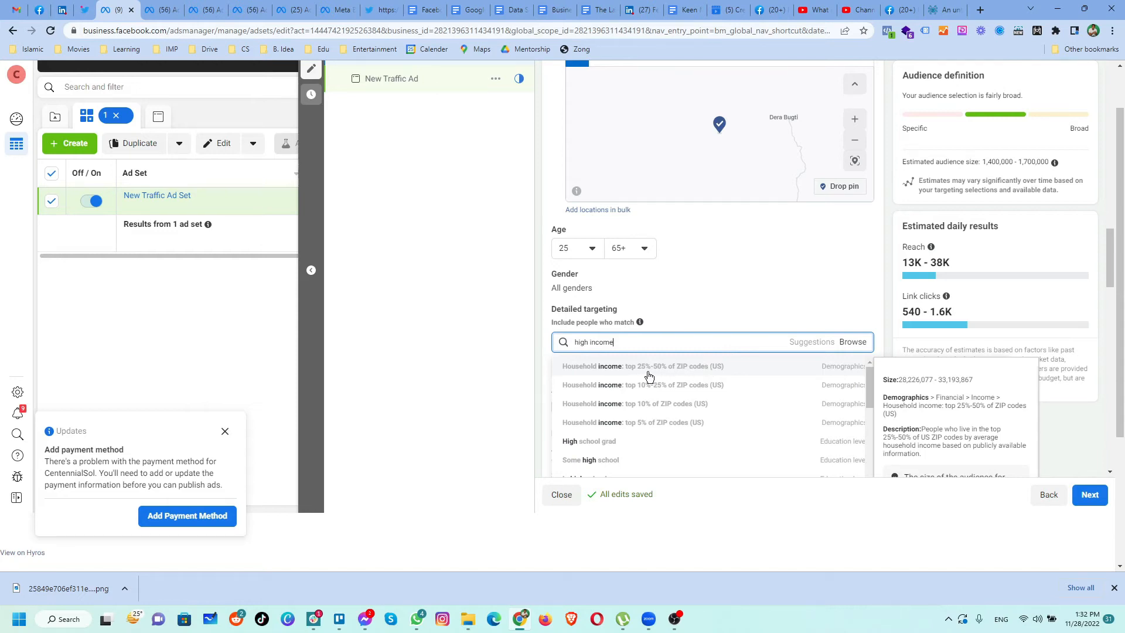
click(653, 424)
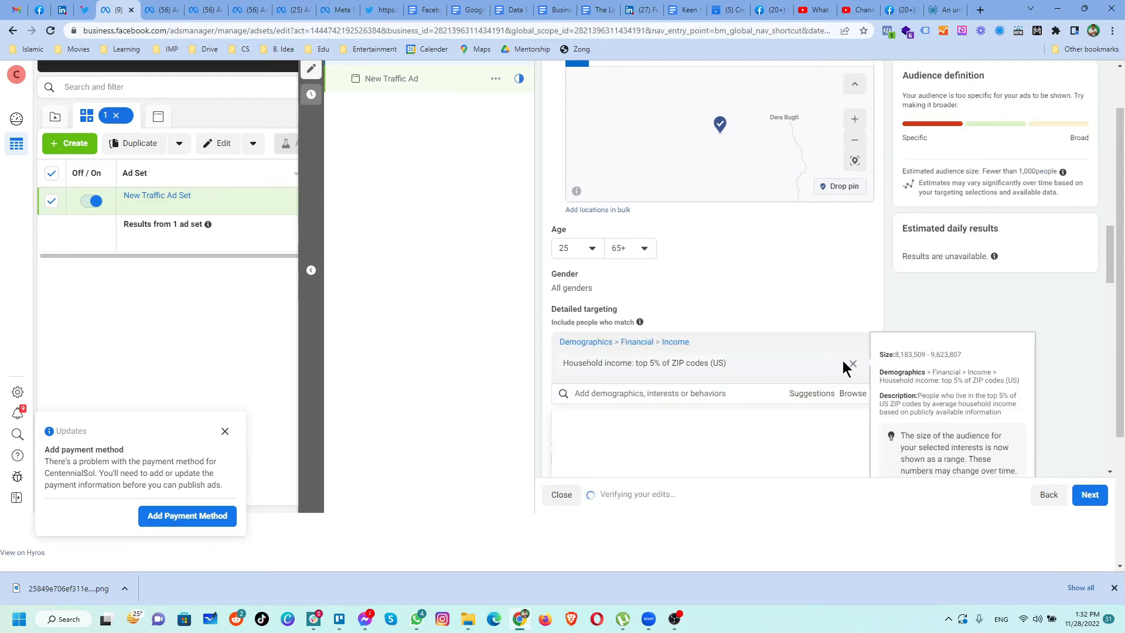
click(852, 363)
Search detailed targeting for high value and include the behavior People who prefer high-value goods in Pakistan
click(697, 338)
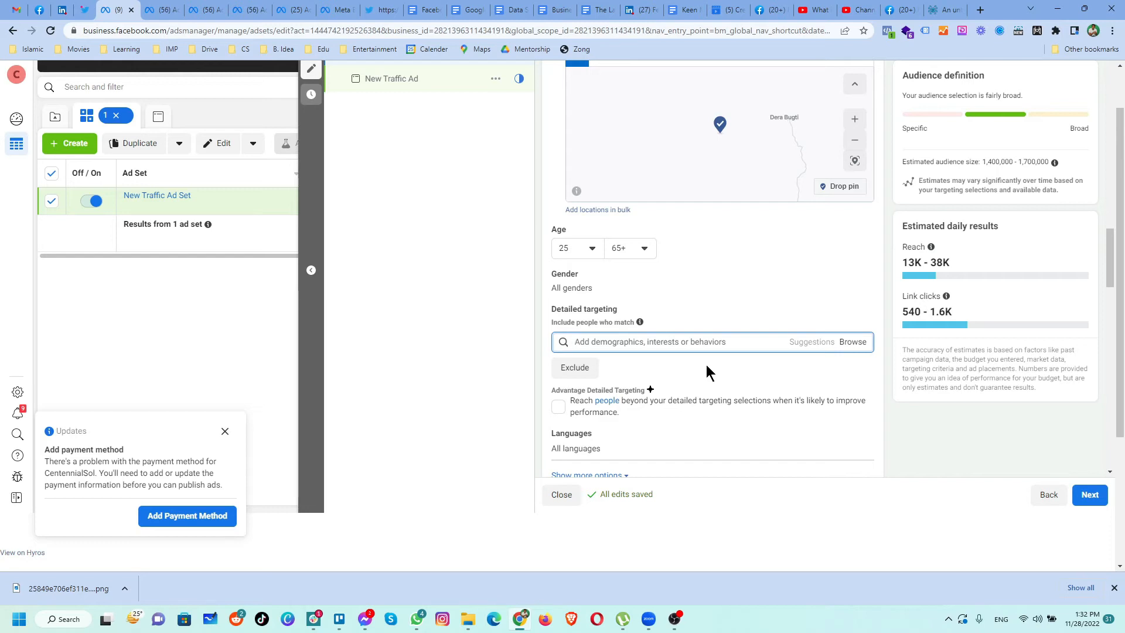
text(high vale)
key(BackSpace)
text(ue)
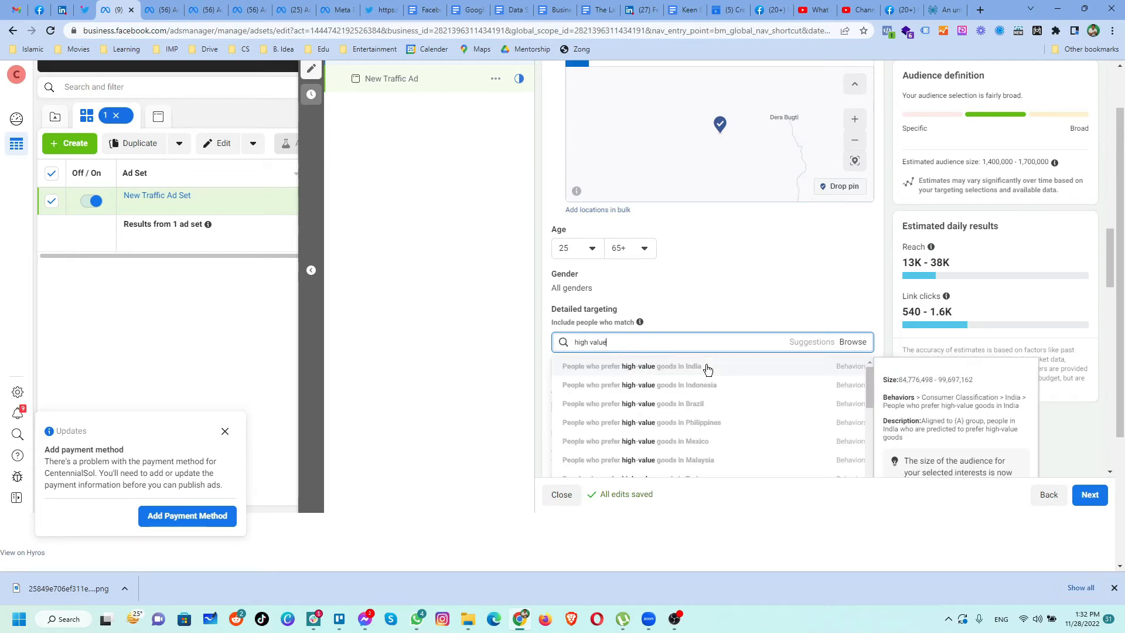
scroll(714, 388, down, 1)
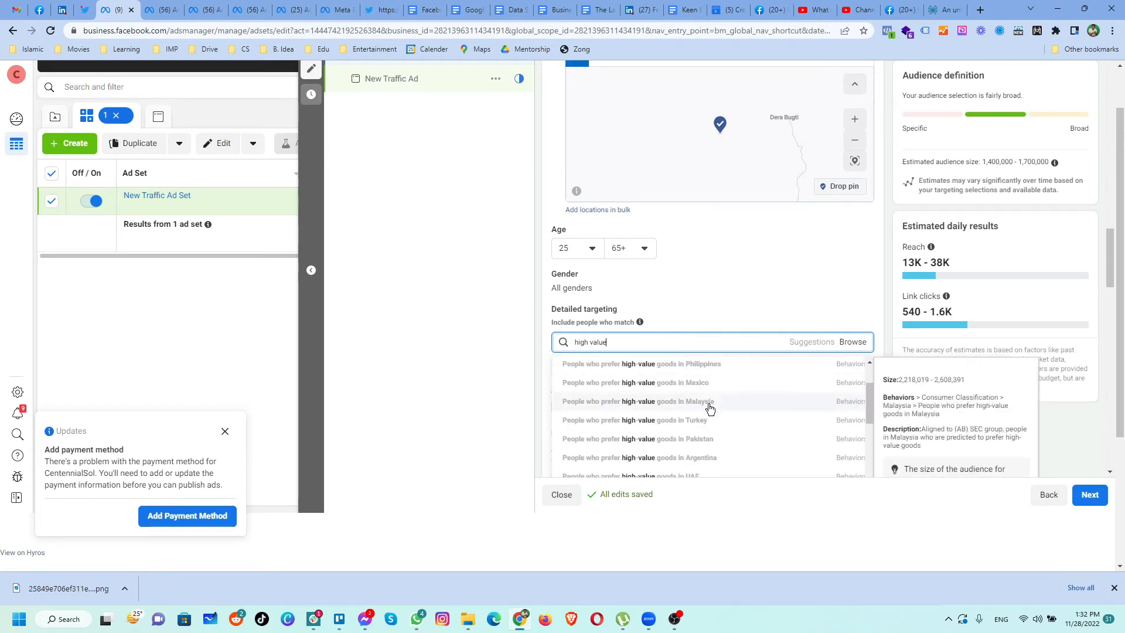
click(653, 444)
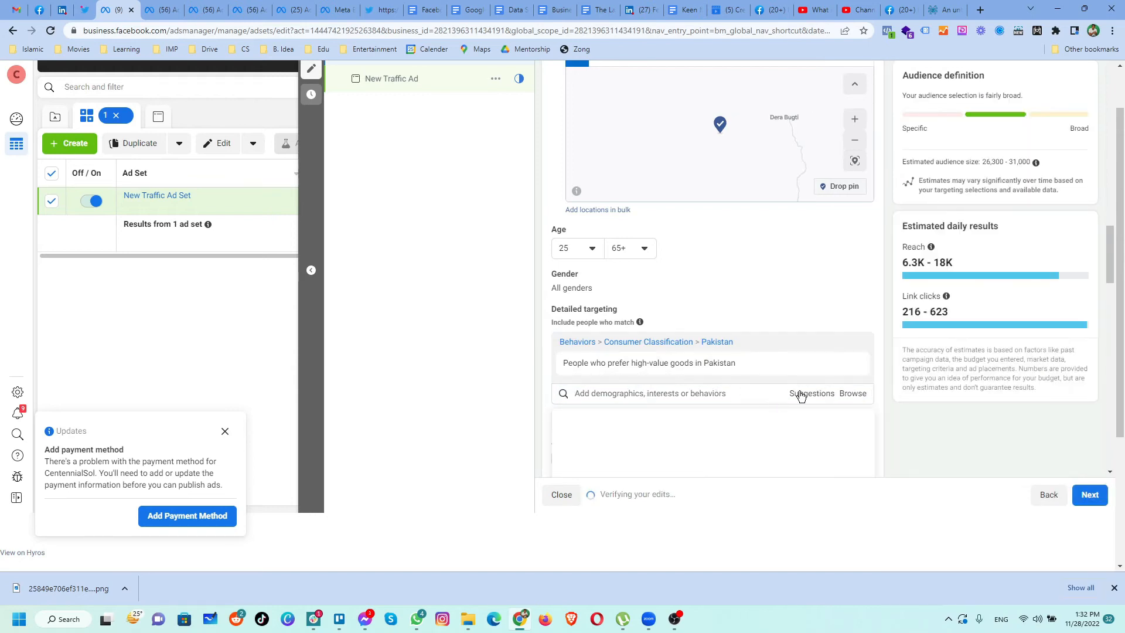
Include the behavior People who prefer mid and high-value goods in Pakistan as well, and remove the whole Pakistan consumer classification group
click(718, 393)
click(650, 418)
scroll(761, 350, down, 1)
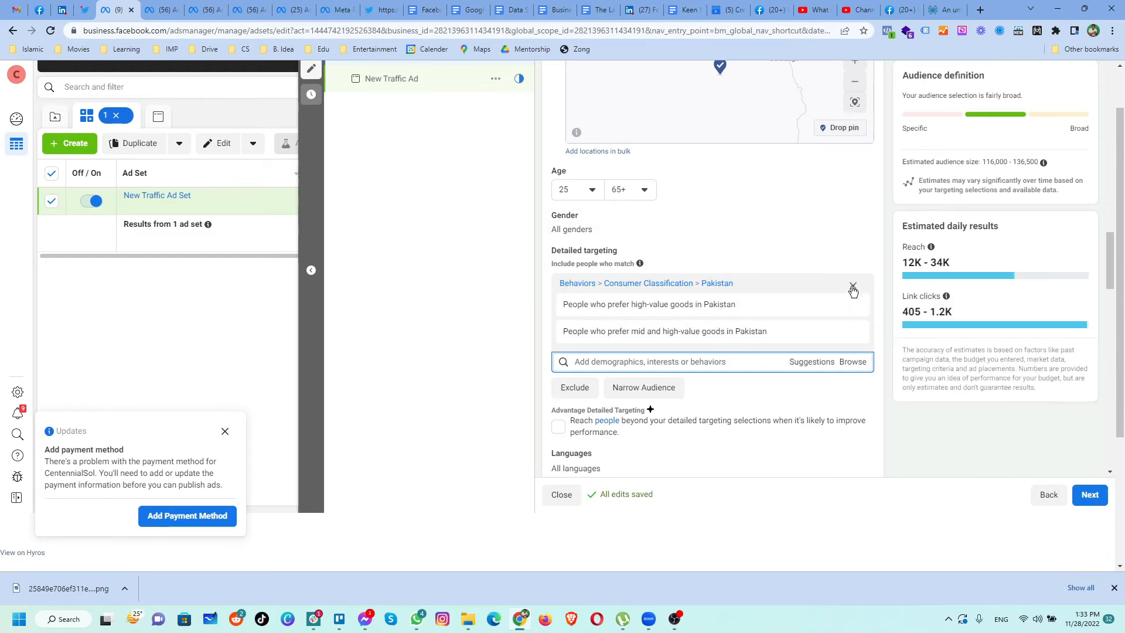
click(853, 287)
Try the net worth interest High-net-worth individual (business & finance), check its estimated audience size, and remove the interest
click(706, 283)
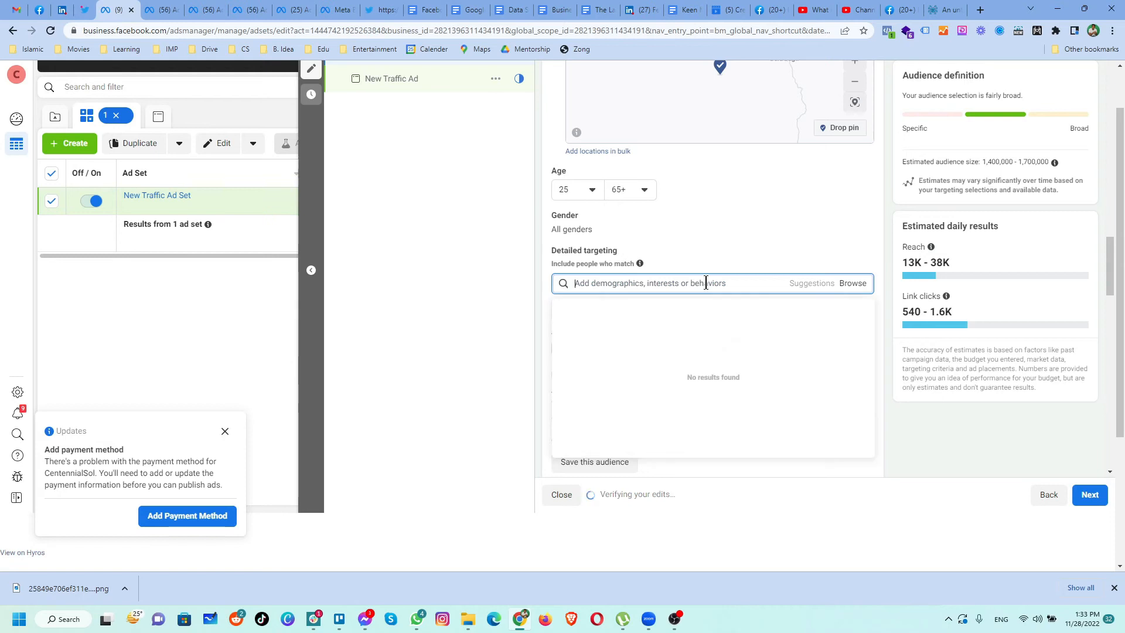
text(net worth)
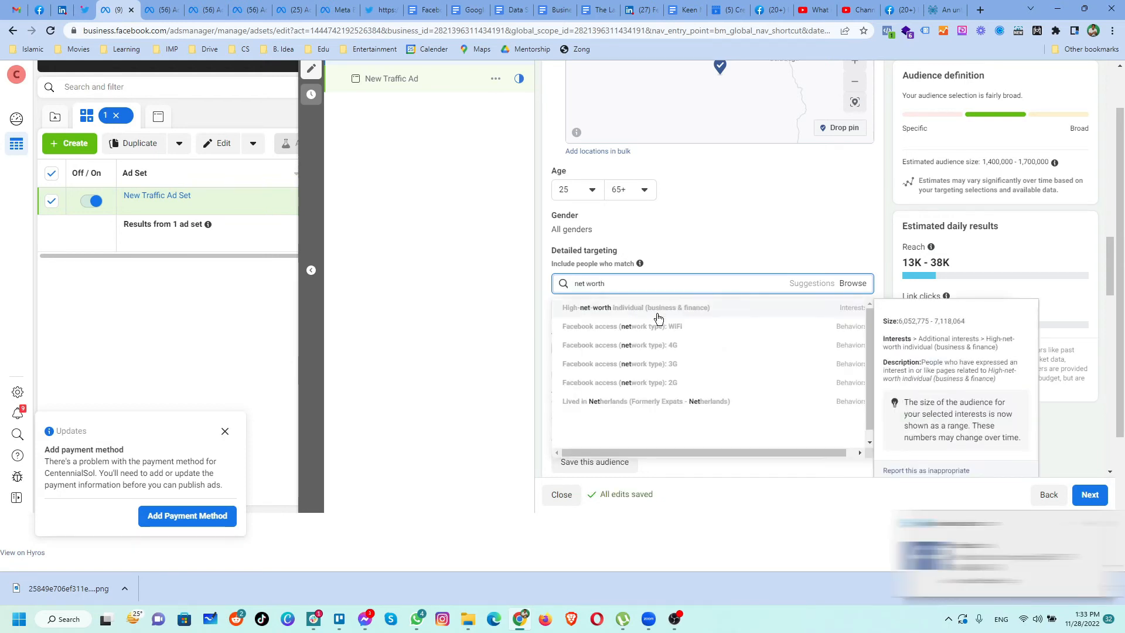
click(621, 311)
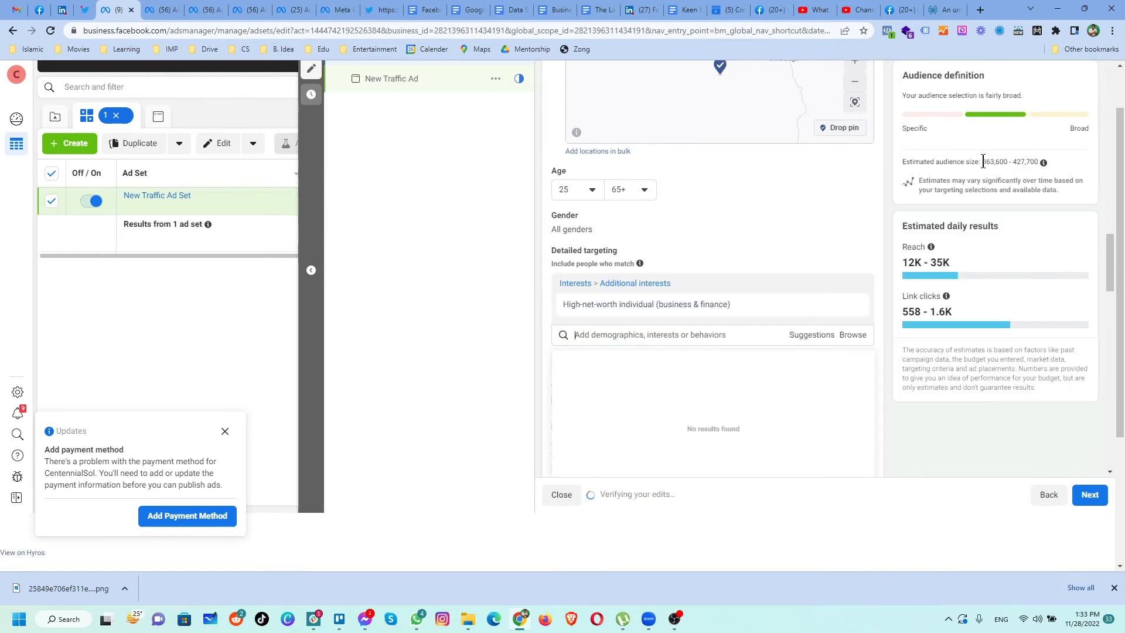
drag(982, 162, 1036, 167)
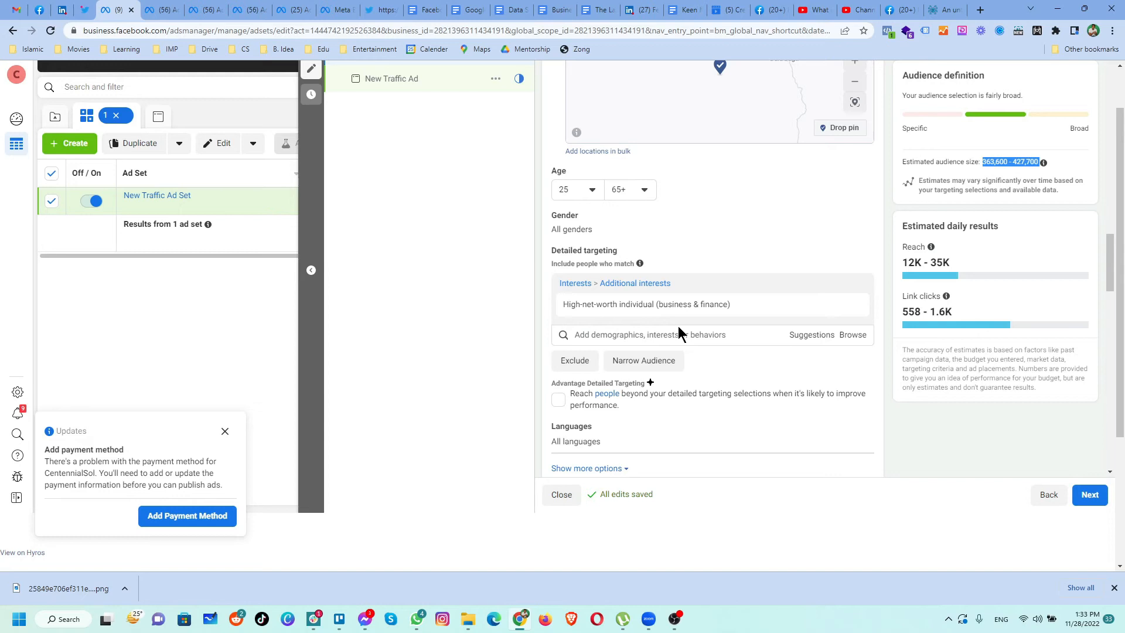
mouse_move(865, 309)
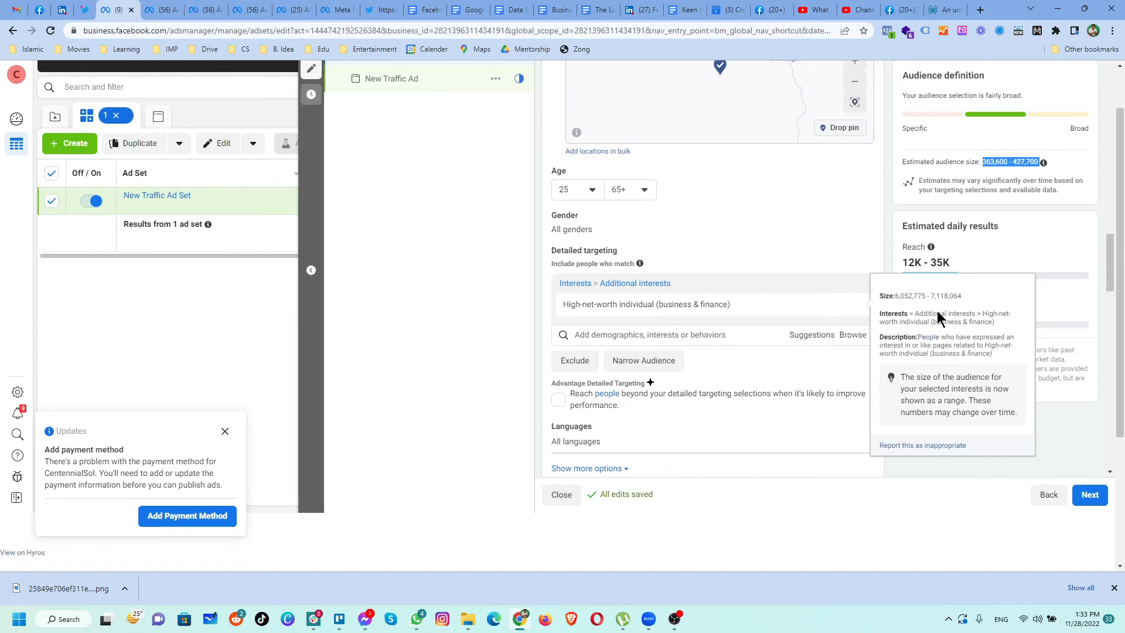
click(853, 305)
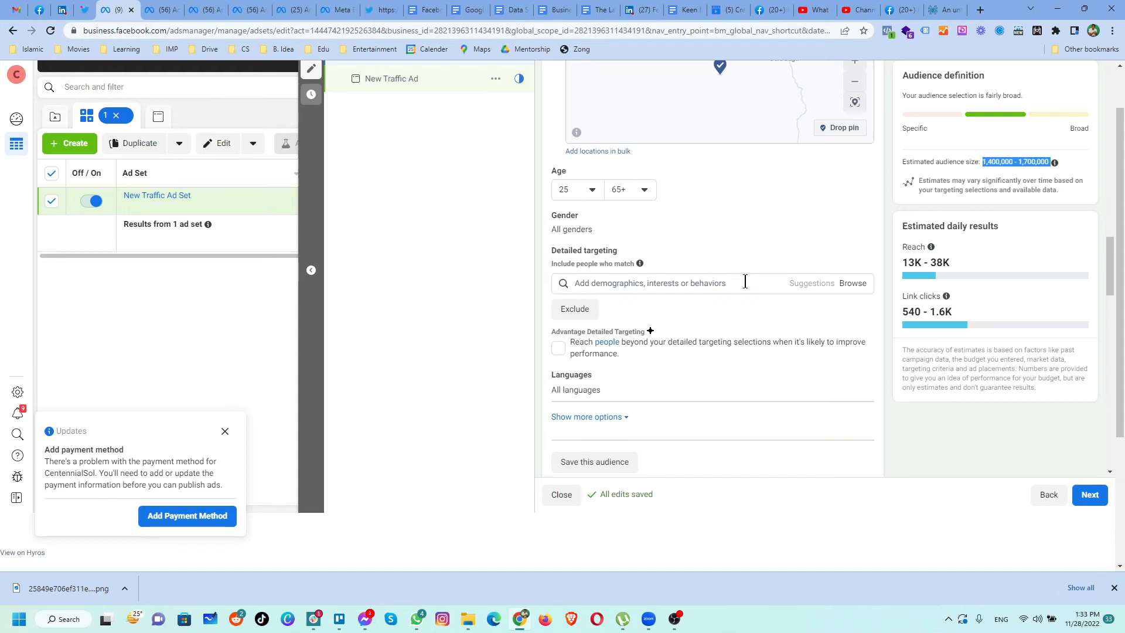
Search the detailed targeting options for the brands khaadi and j dot, and clear the search
click(745, 282)
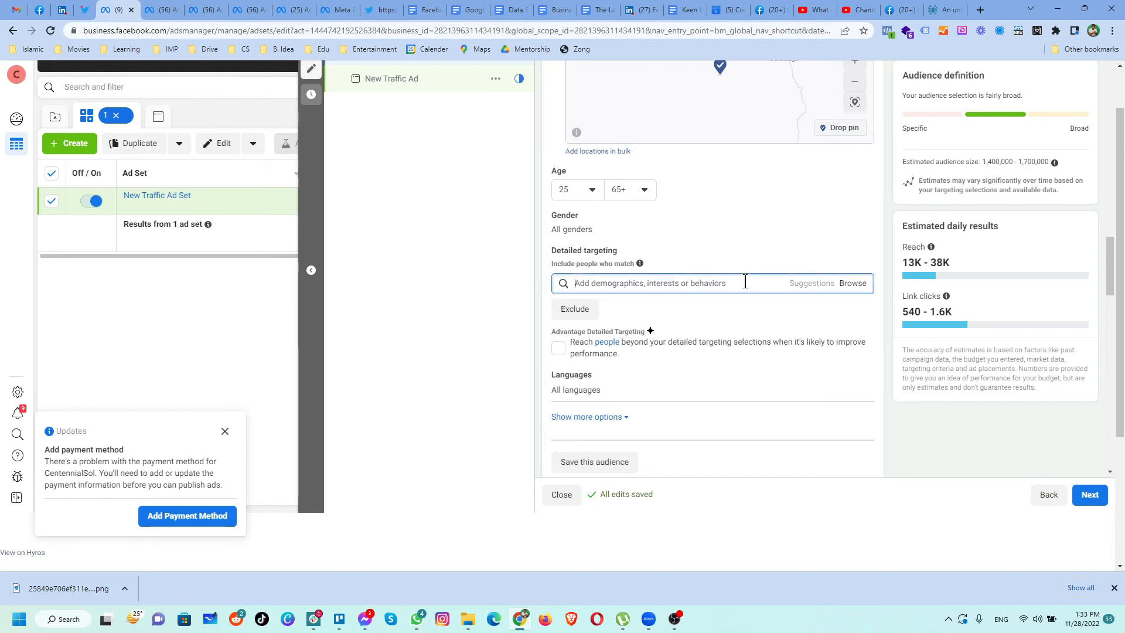
text(khaadi)
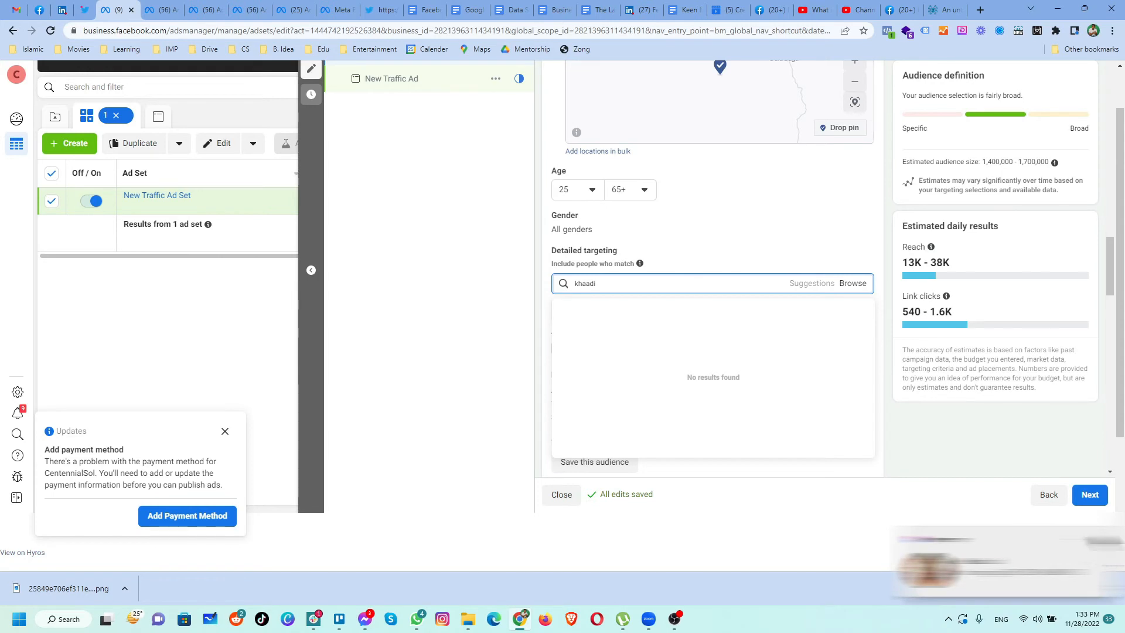
click(1104, 540)
click(628, 281)
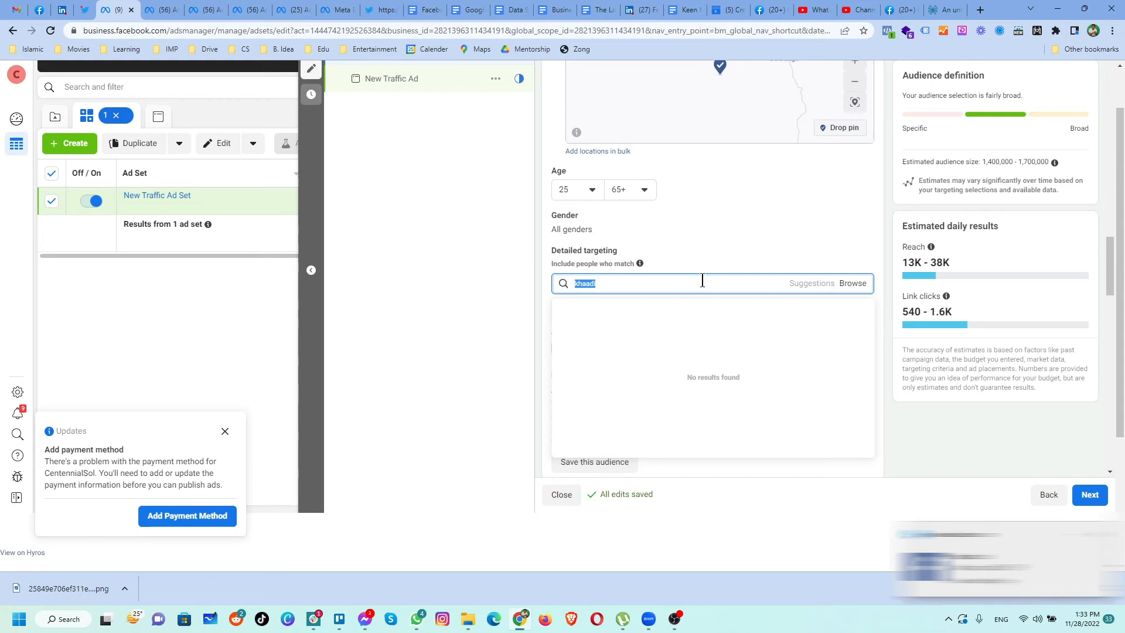
key(BackSpace)
text(j dot)
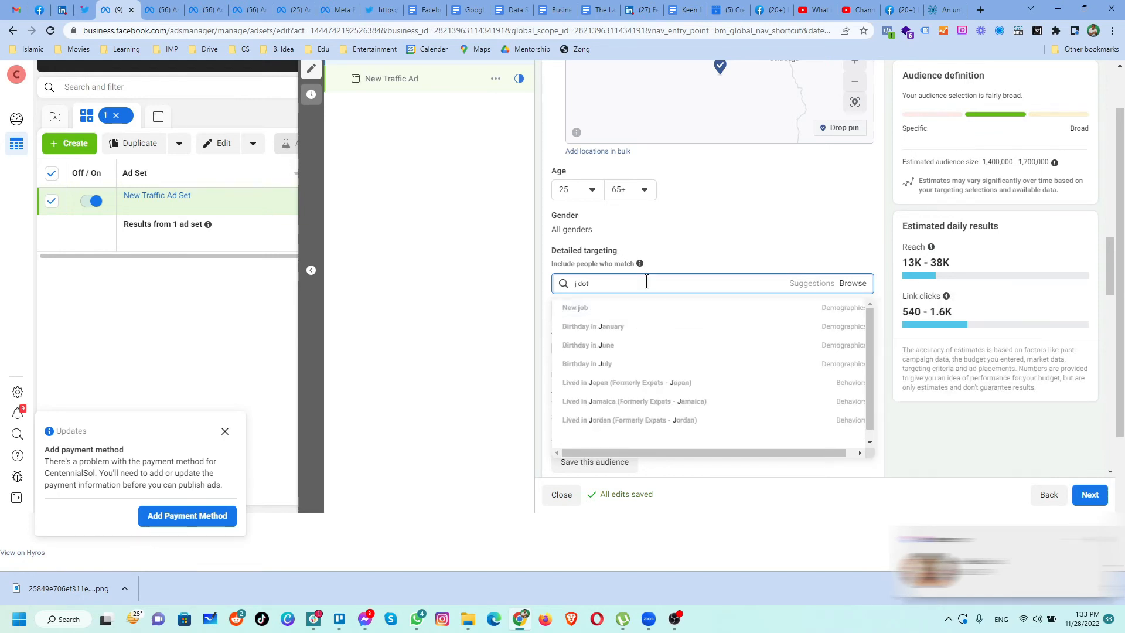
key(ctrl+a)
key(BackSpace)
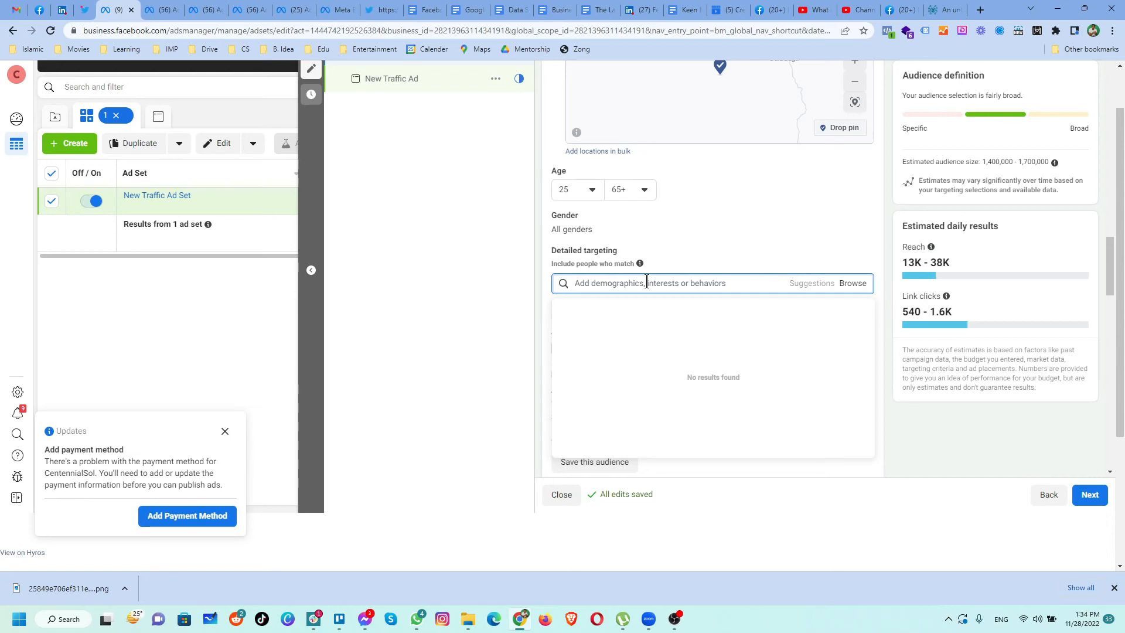
Try the hotel interest Pearl Continental Karachi (lodging), review its related targeting suggestions, and remove the interest
text(pc hotel)
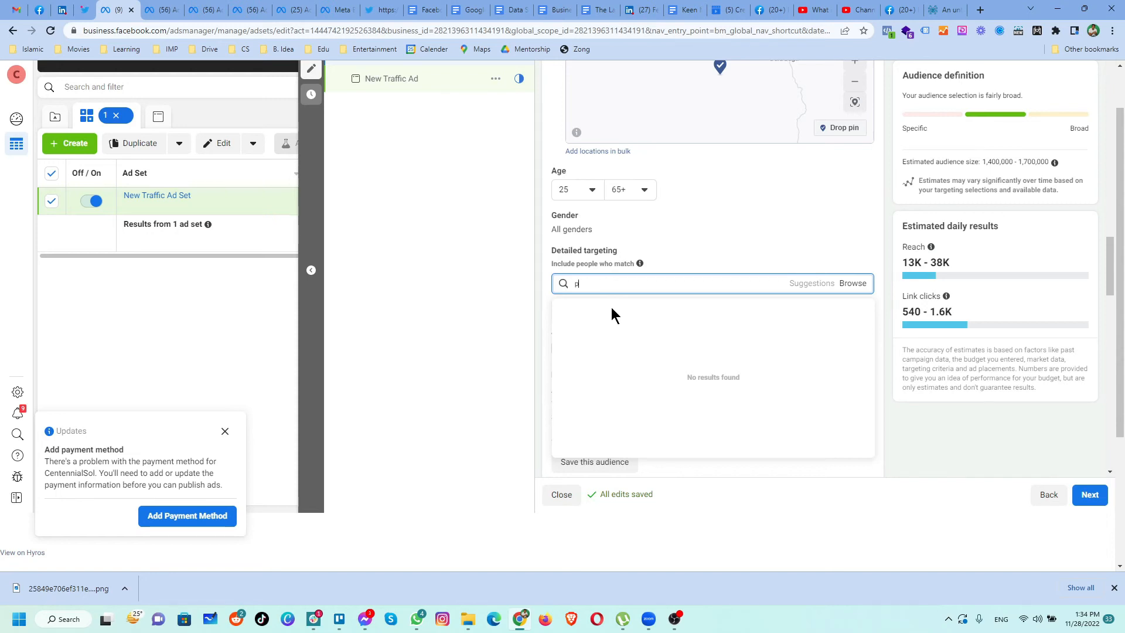
text(cont)
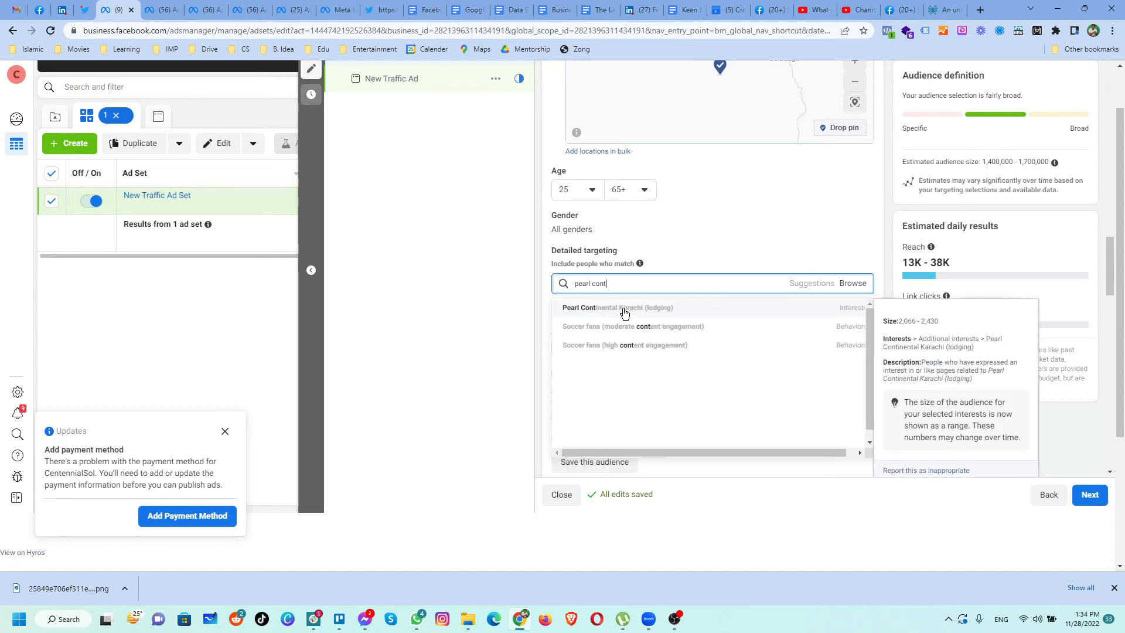
click(624, 313)
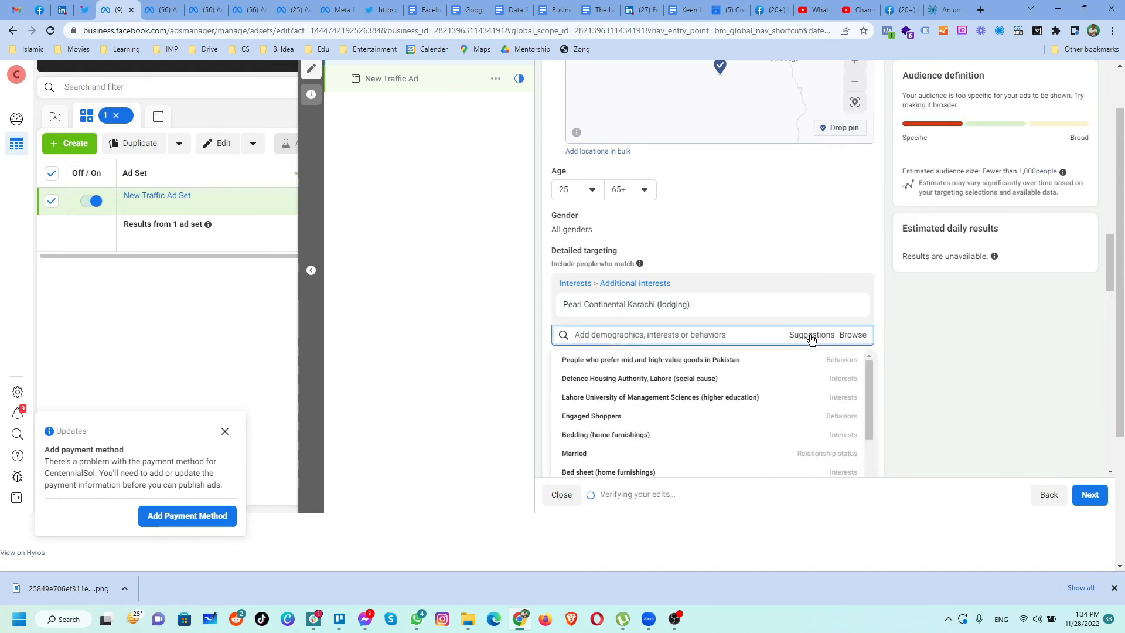
click(811, 341)
click(811, 340)
mouse_move(568, 368)
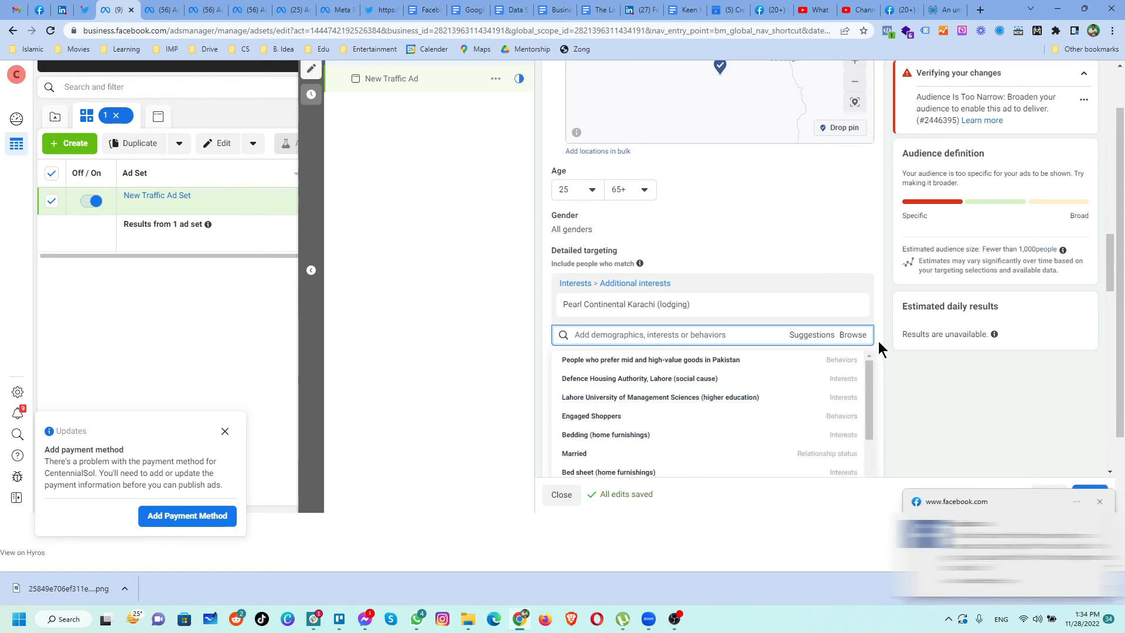
click(853, 307)
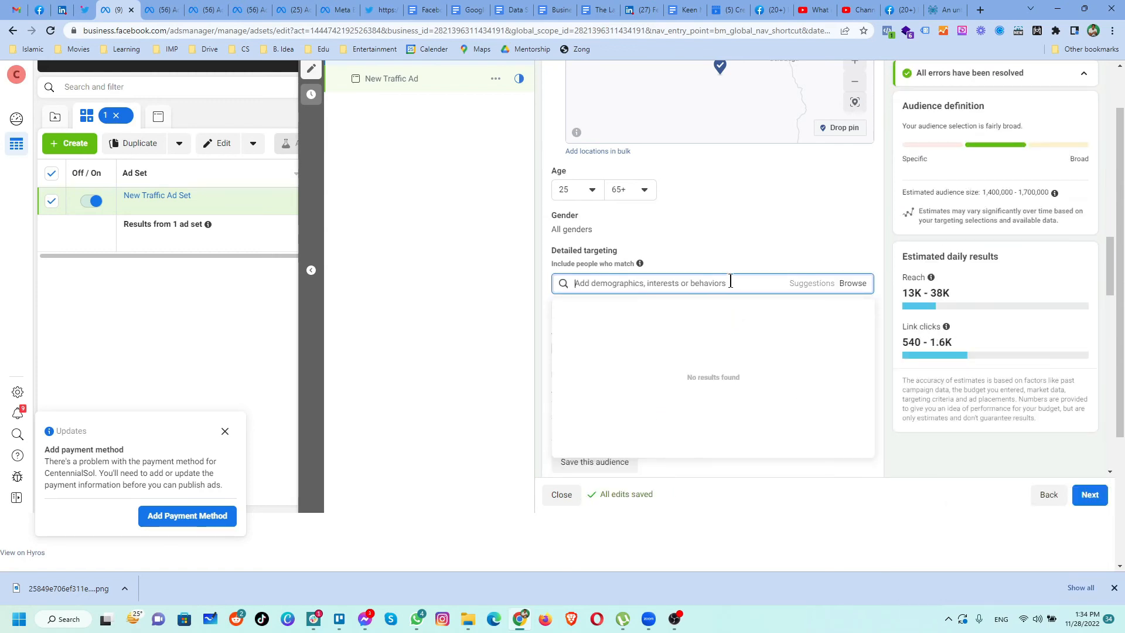
Look up vehicle and facebook payment in detailed targeting, and include the behavior Facebook Payments users (30 days)
text(vehicle)
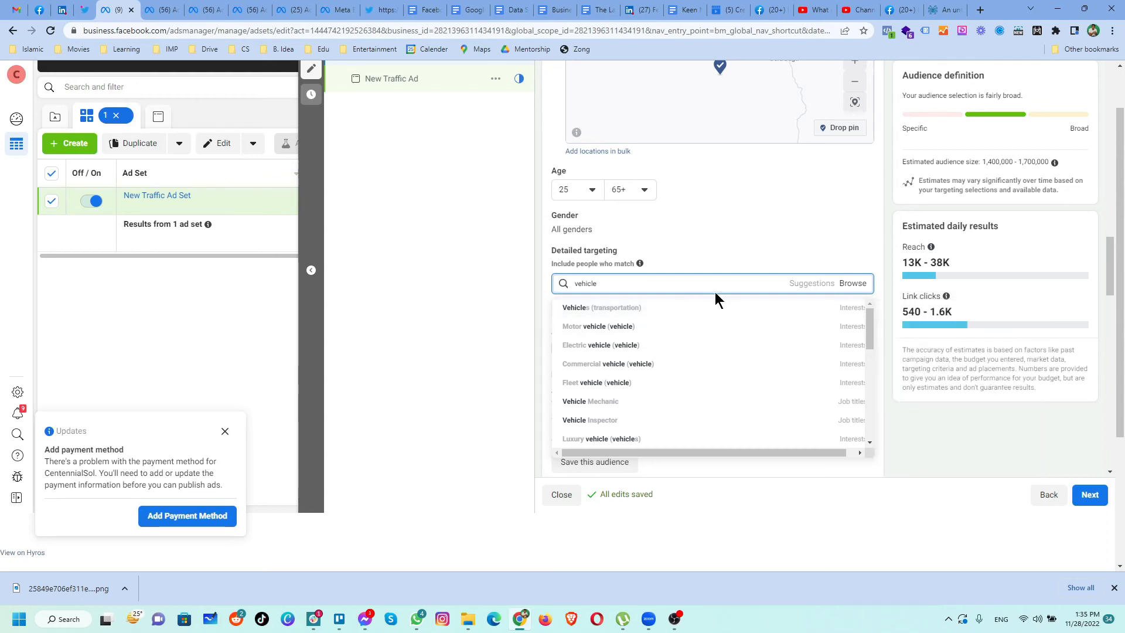
drag(653, 283, 573, 282)
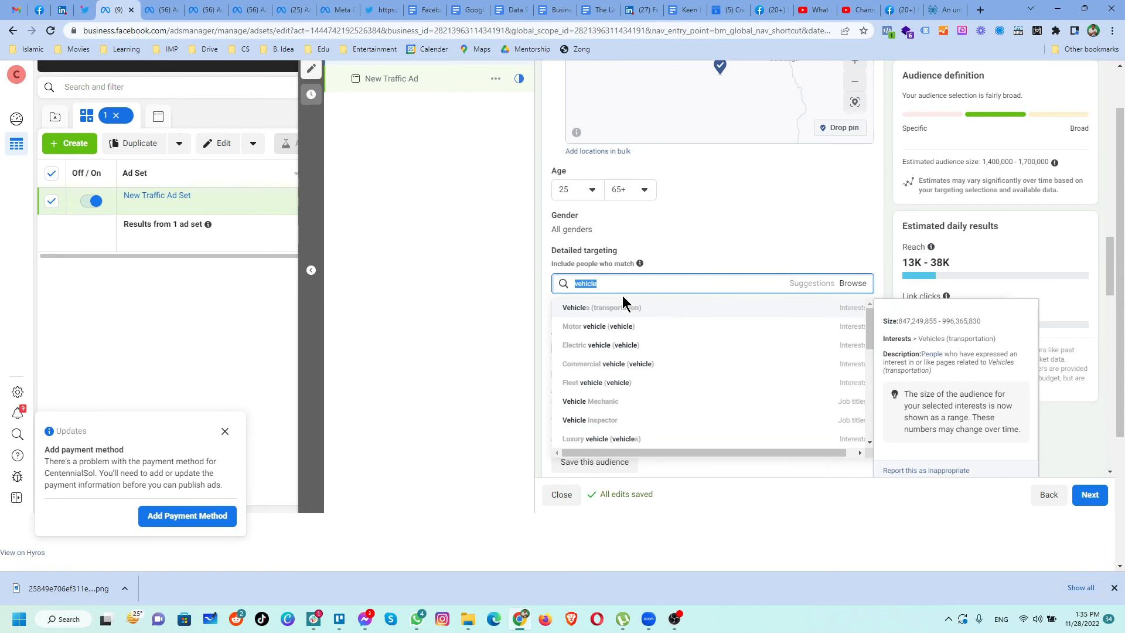
text(facebook payment)
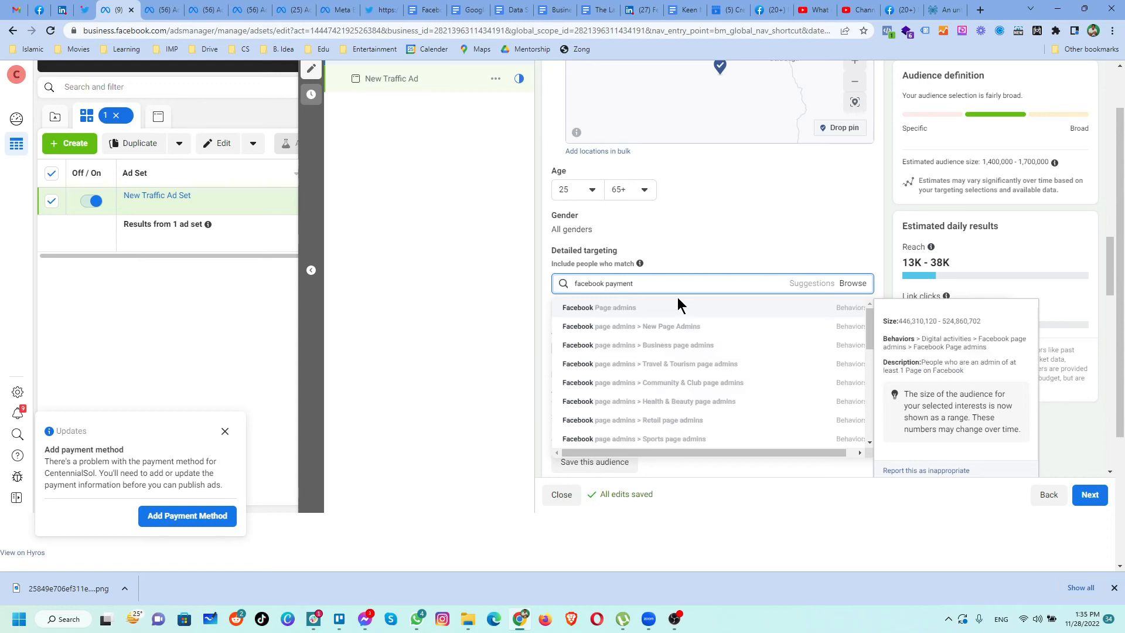
scroll(683, 332, down, 5)
scroll(685, 342, up, 1)
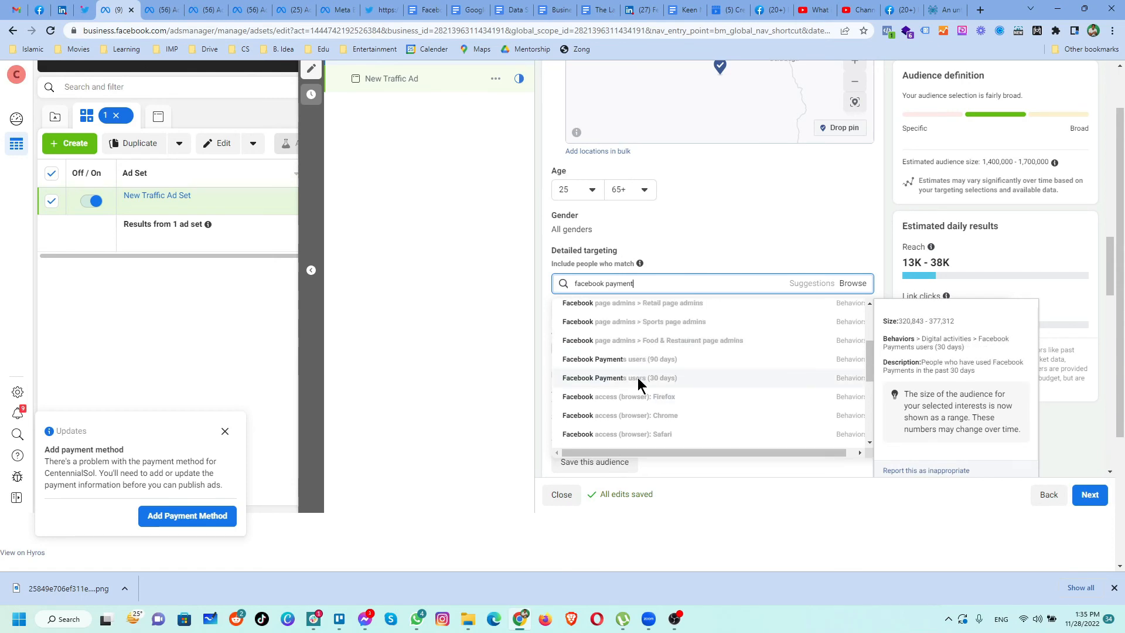
click(640, 379)
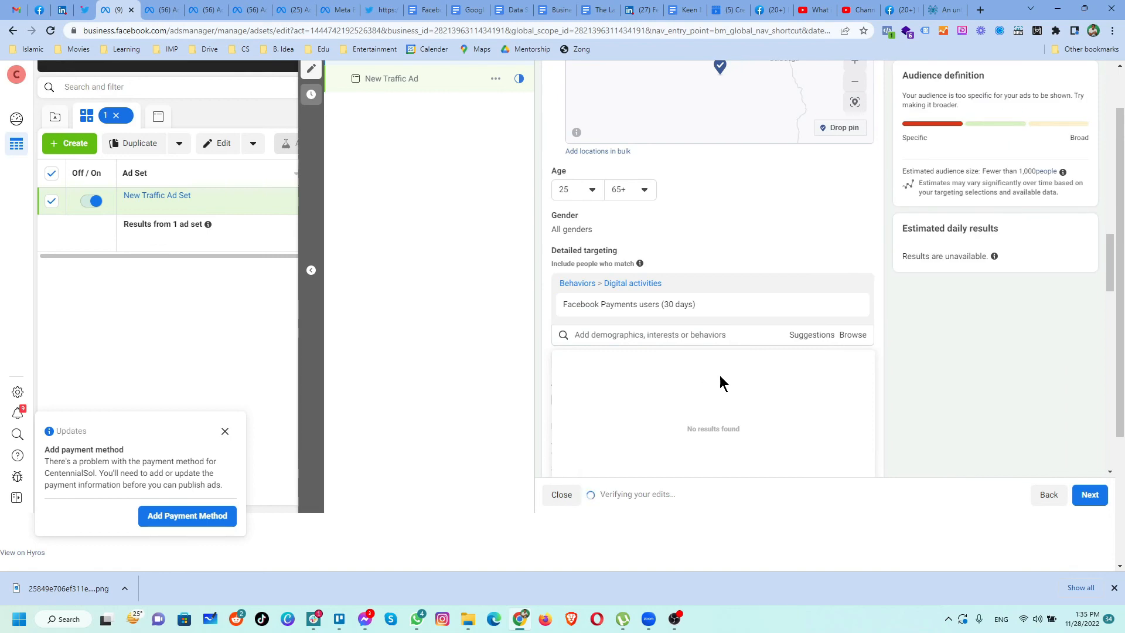
Include the suggested behavior Facebook Payments users (90 days), and remove both Facebook Payments behaviors
click(812, 334)
click(642, 367)
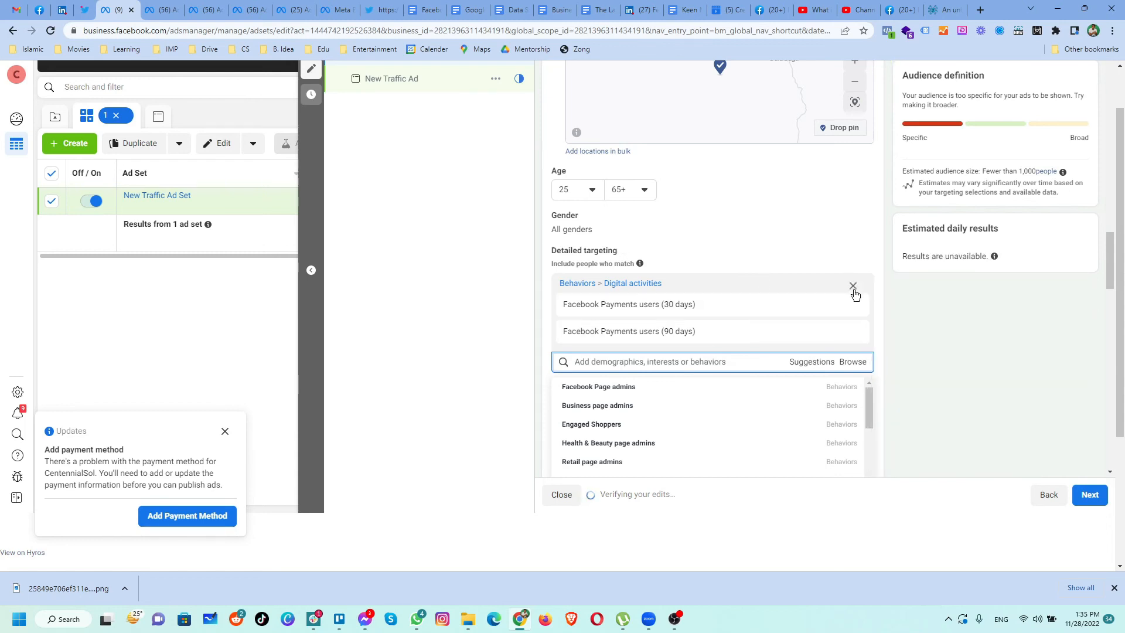
click(853, 287)
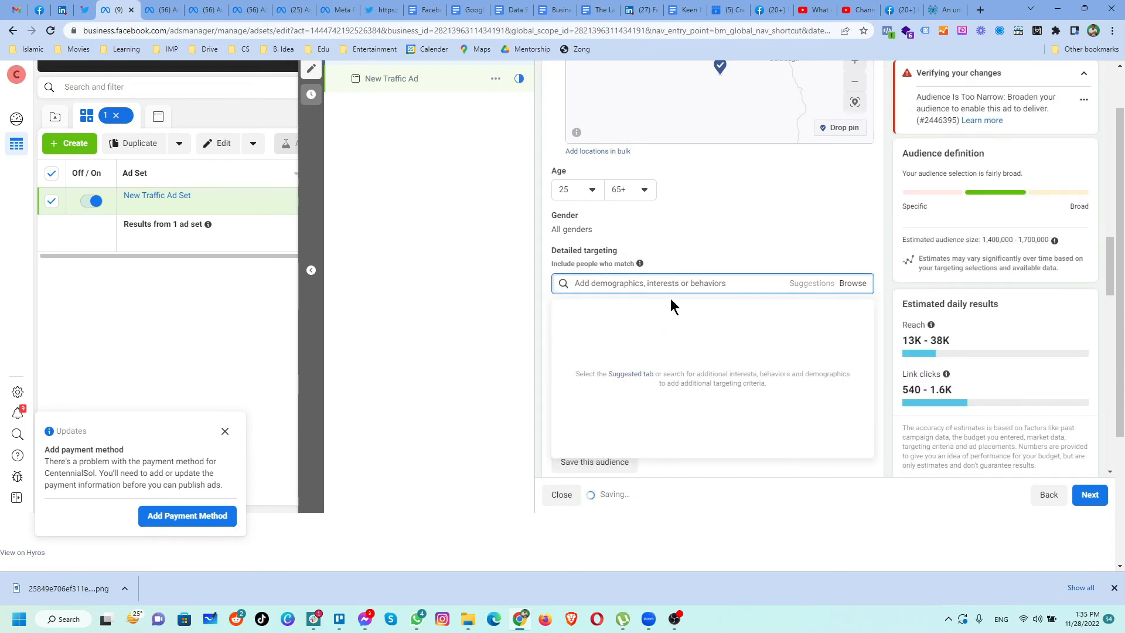
Try the Business page admins behavior in detailed targeting, view its related suggestions, and remove it
text(business page admins)
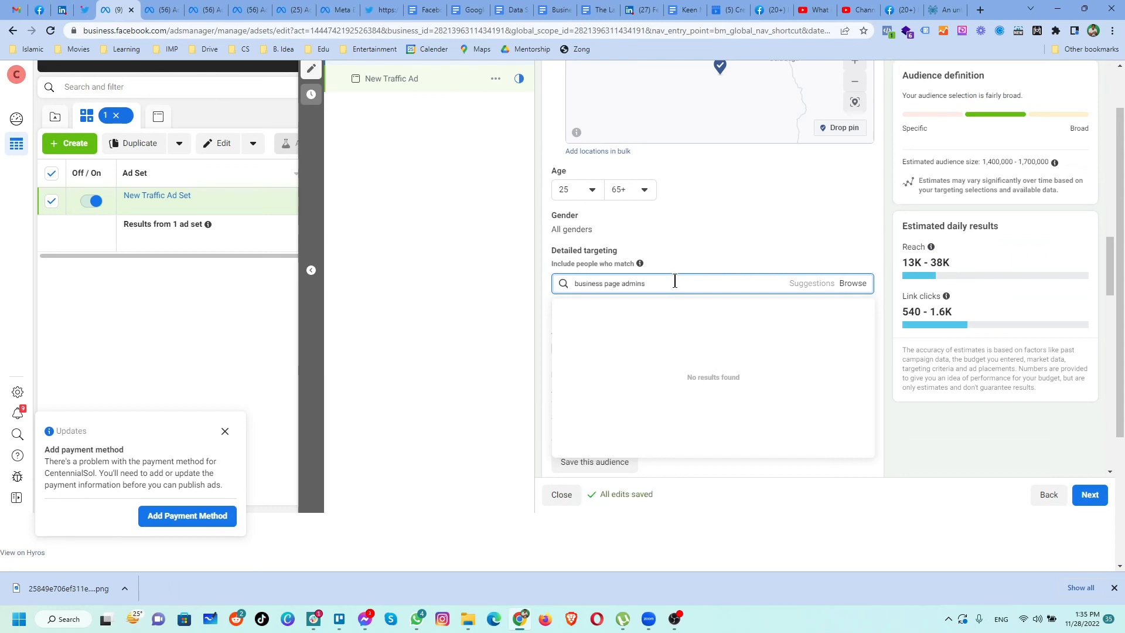
click(646, 306)
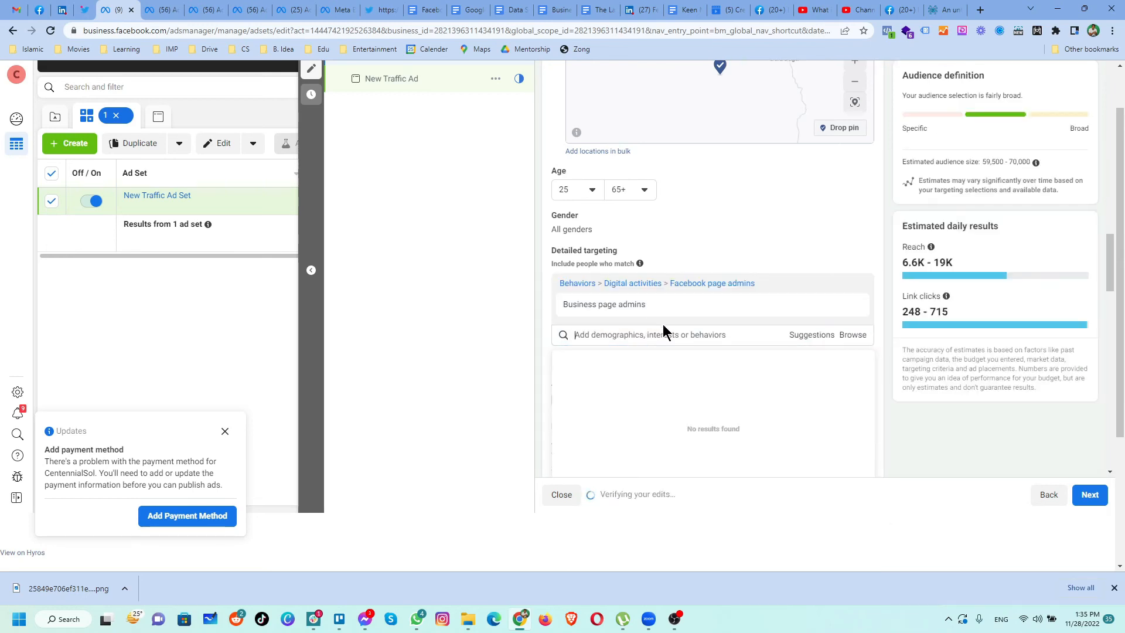
click(811, 335)
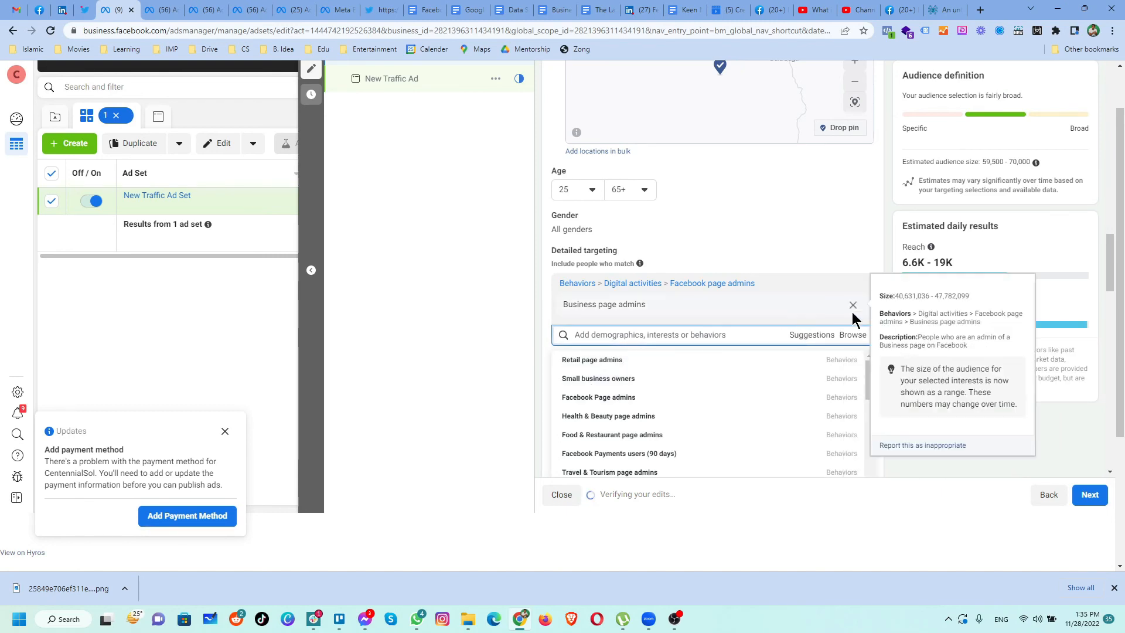
click(853, 307)
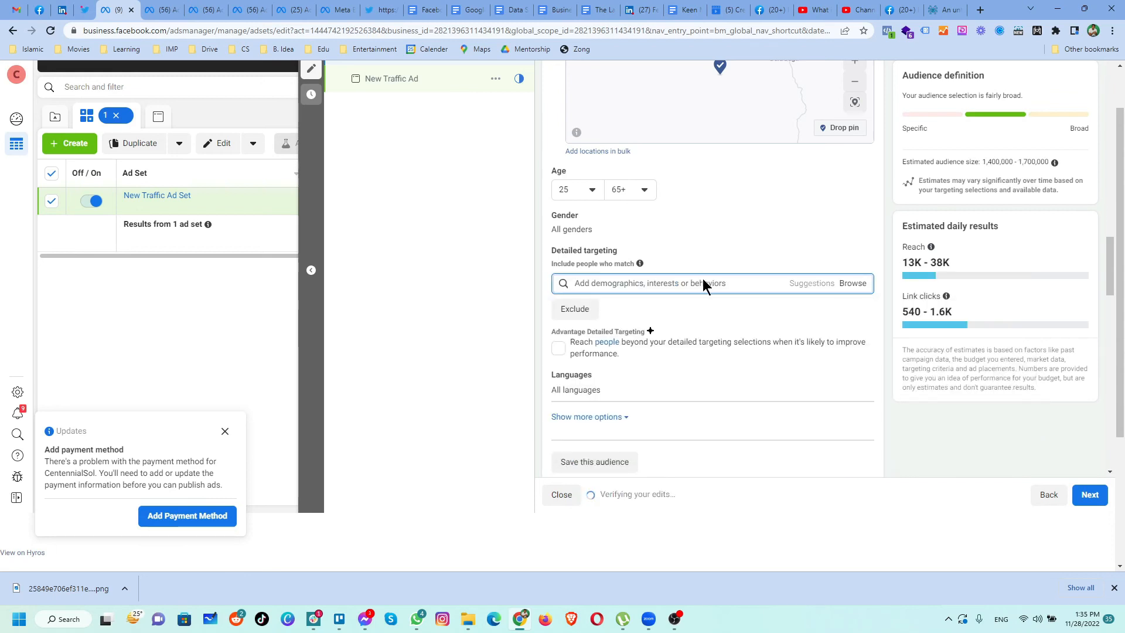
Try the Small business owners behavior in detailed targeting by looking up business owner, and remove it
text(business owner)
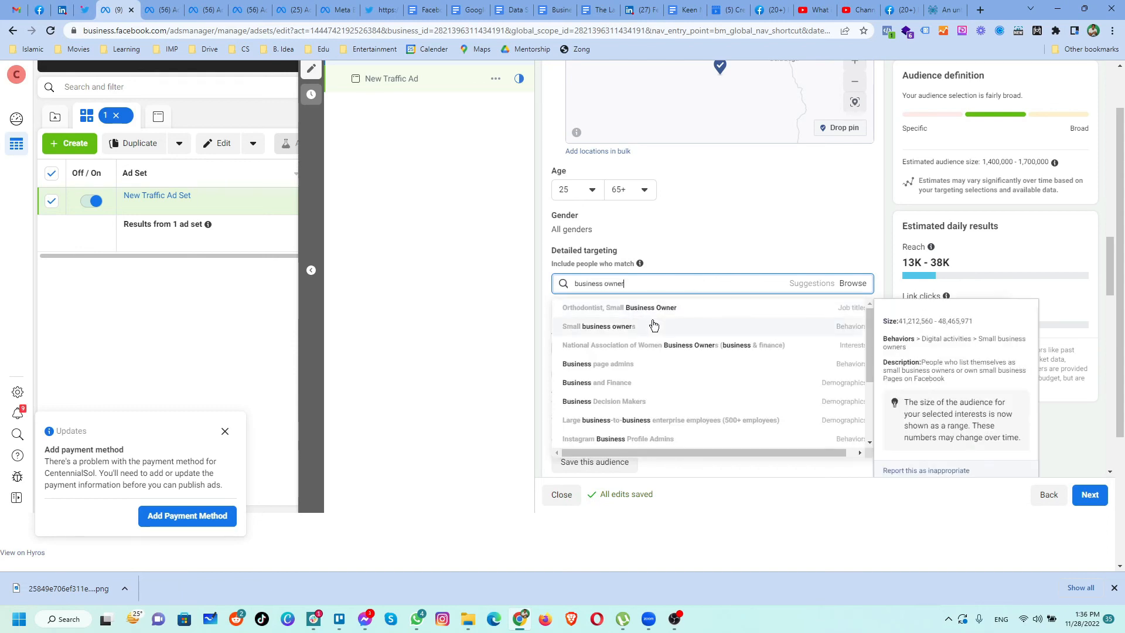
click(622, 328)
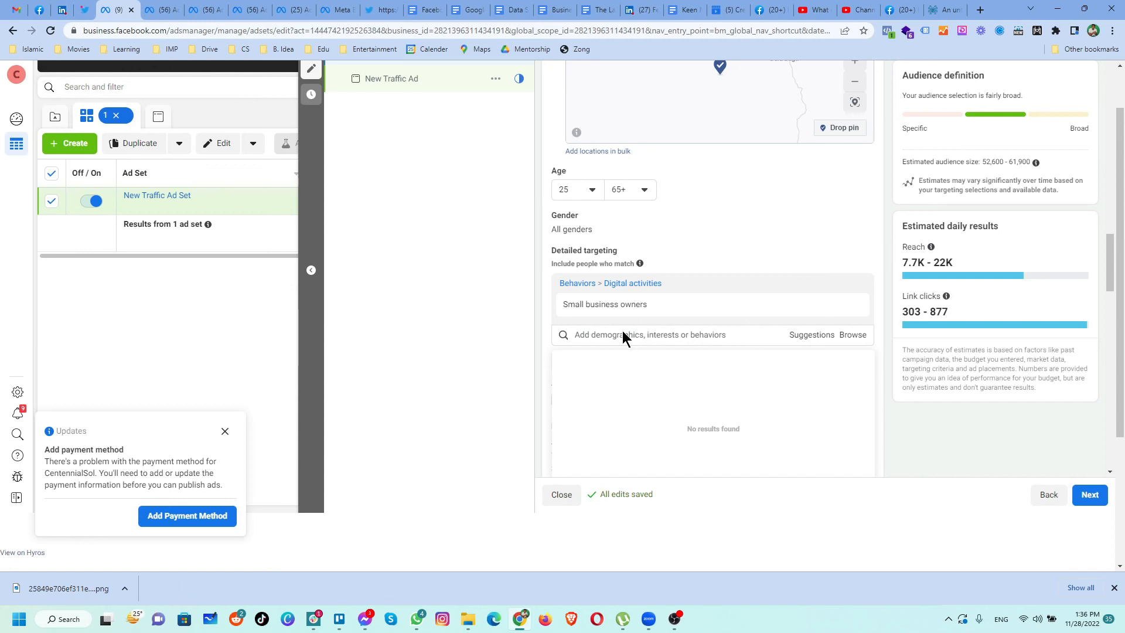
mouse_move(662, 305)
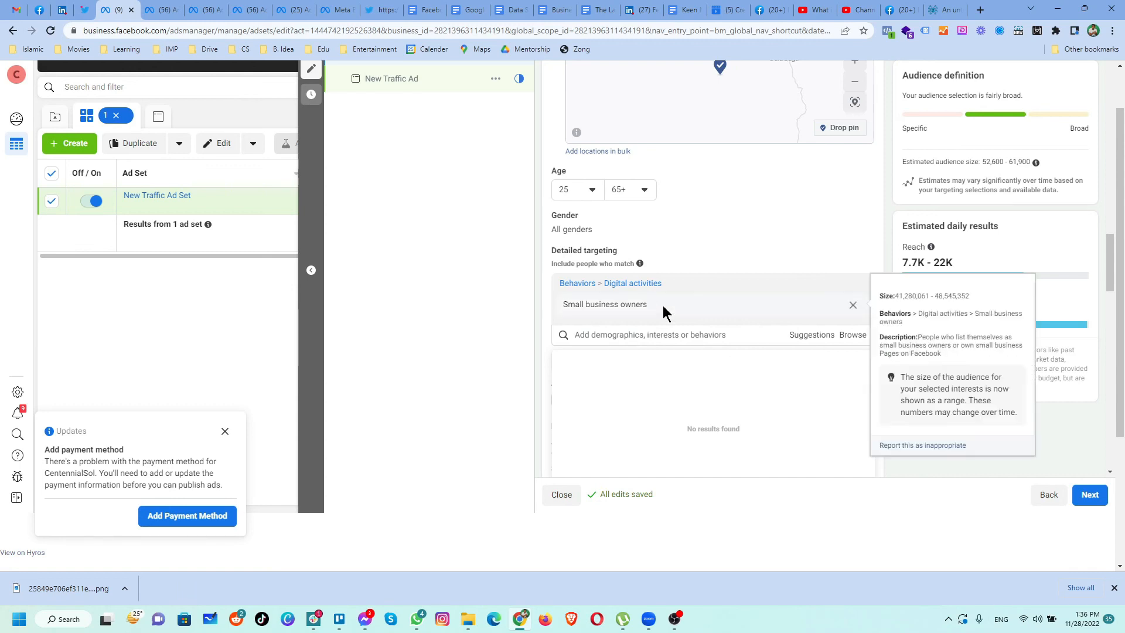
click(853, 304)
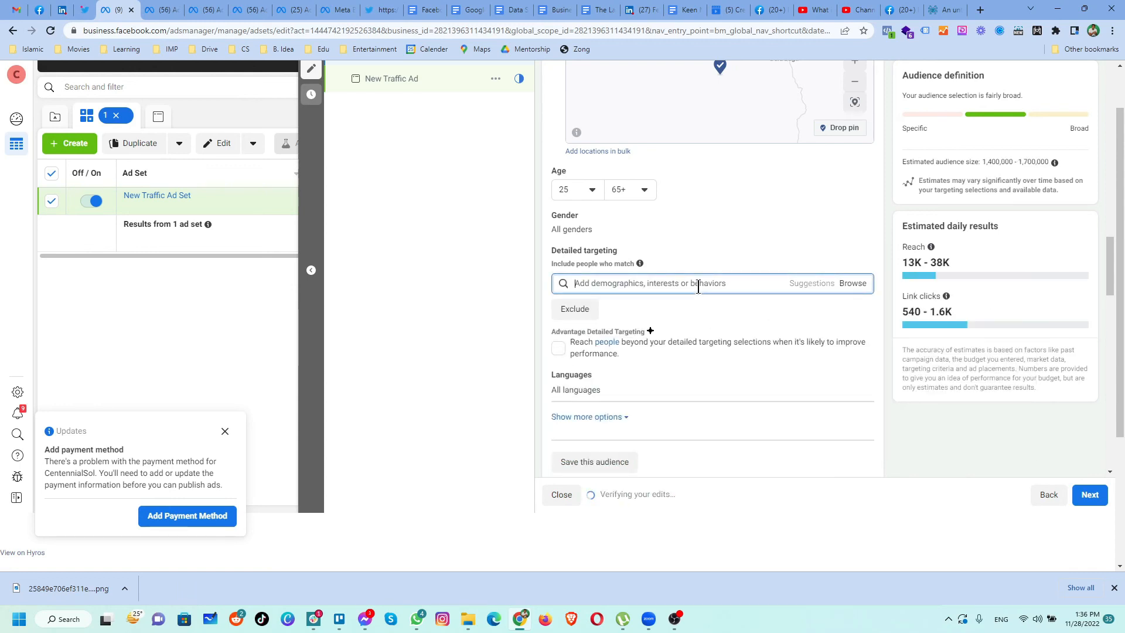
Try the purchase behavior Engaged Shoppers in detailed targeting, check its description, and remove it
text(engaged shopper)
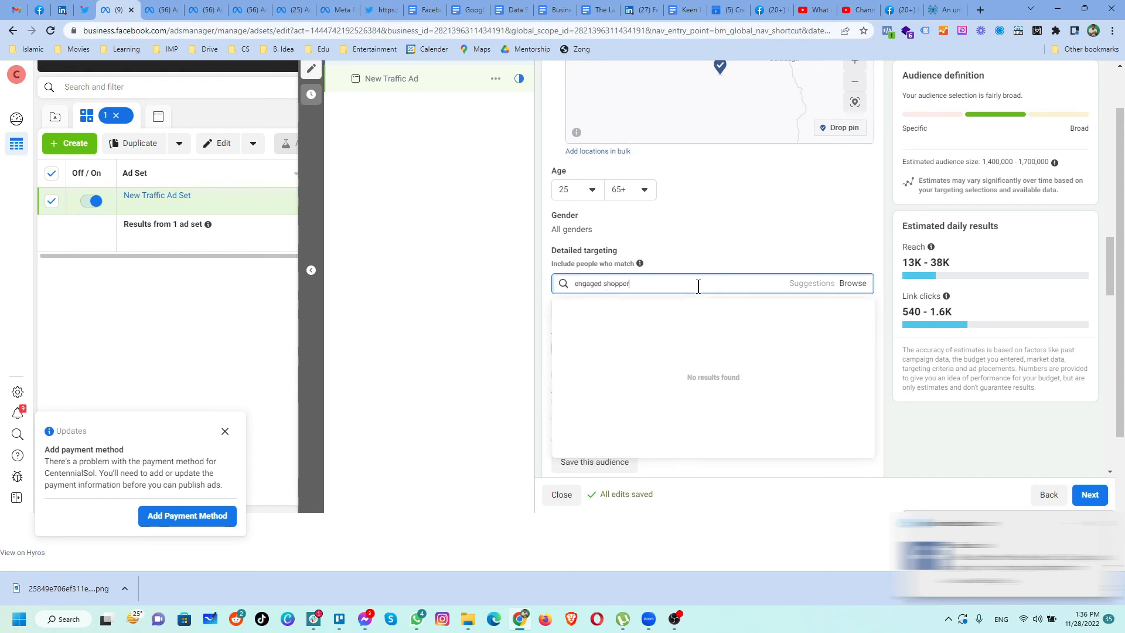
click(632, 313)
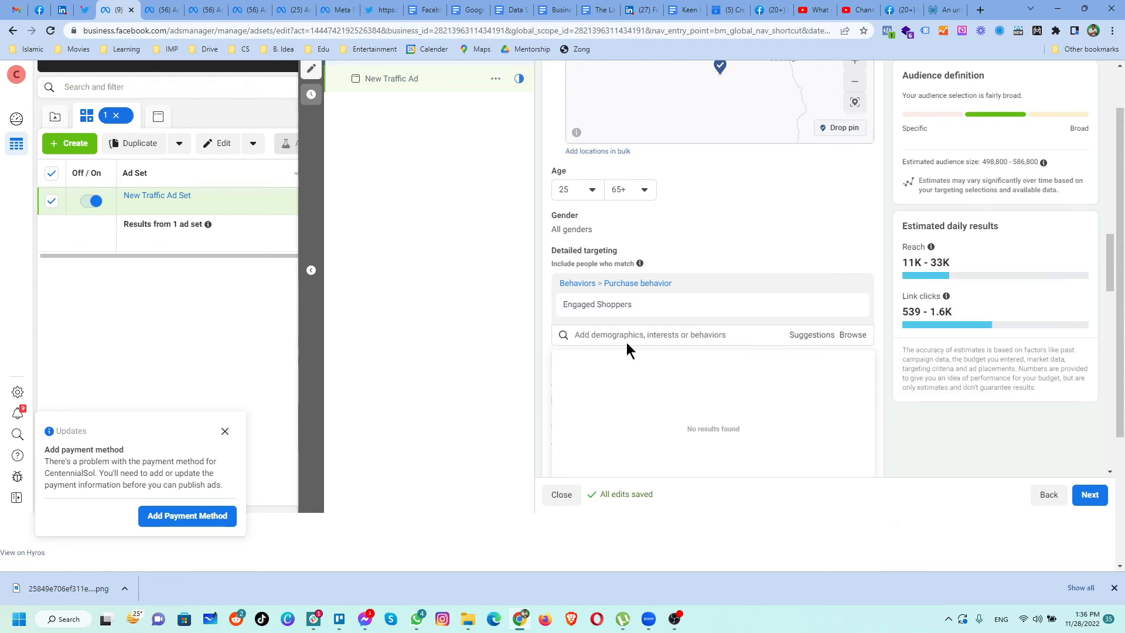
mouse_move(800, 303)
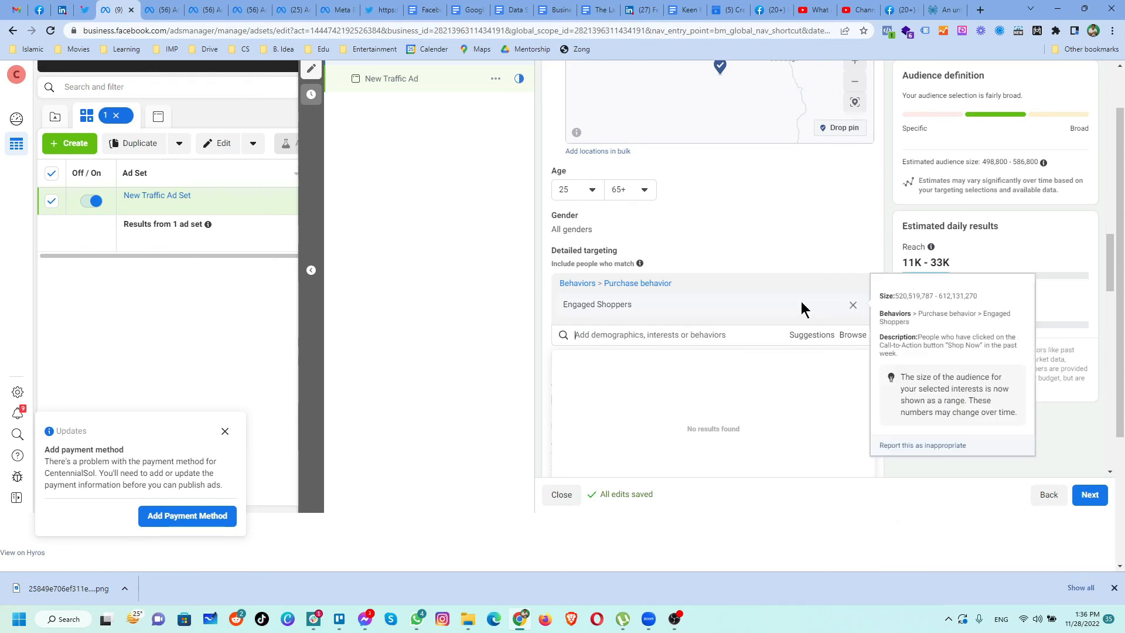
click(853, 306)
Look up urdu point and lums in detailed targeting, and include the school LUMS
click(729, 284)
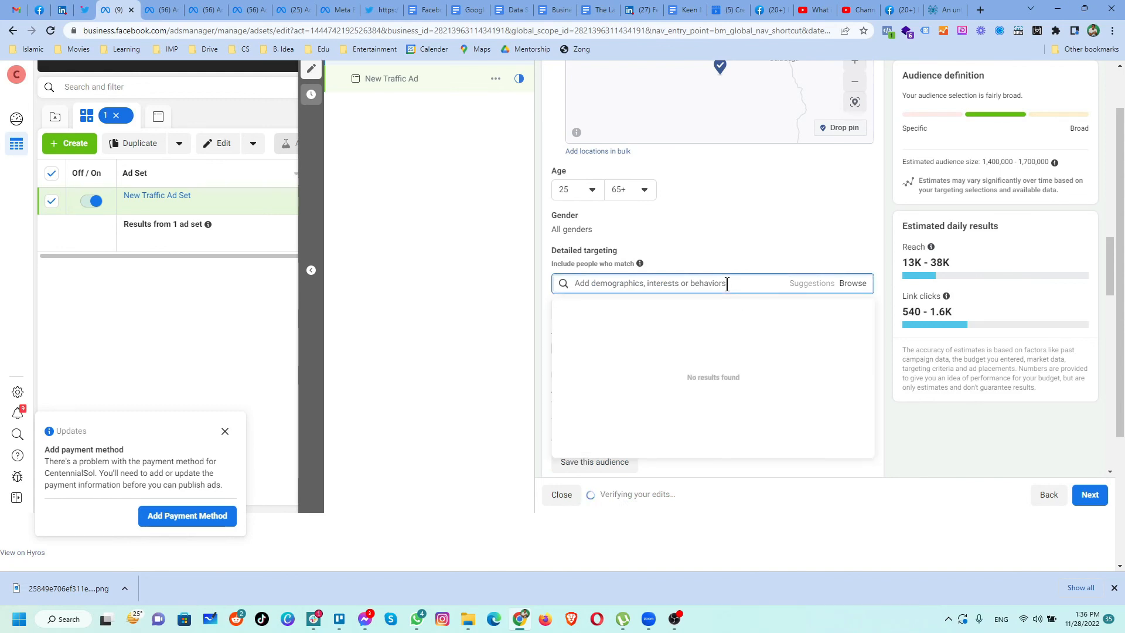
text(i)
key(BackSpace)
text(urdu point)
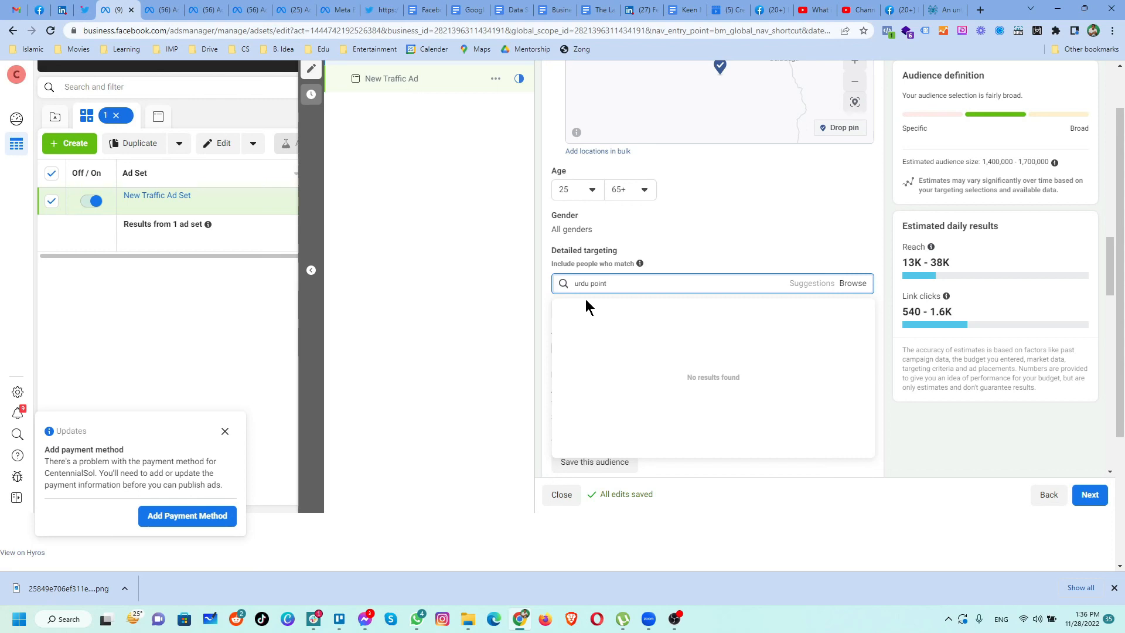
text(lums)
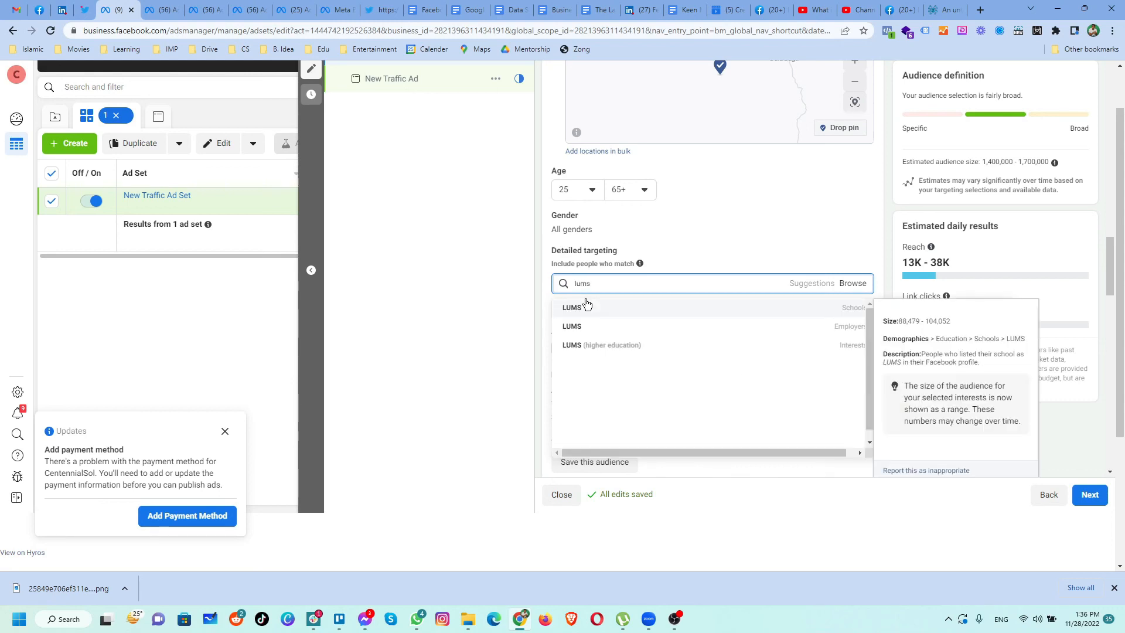
click(618, 309)
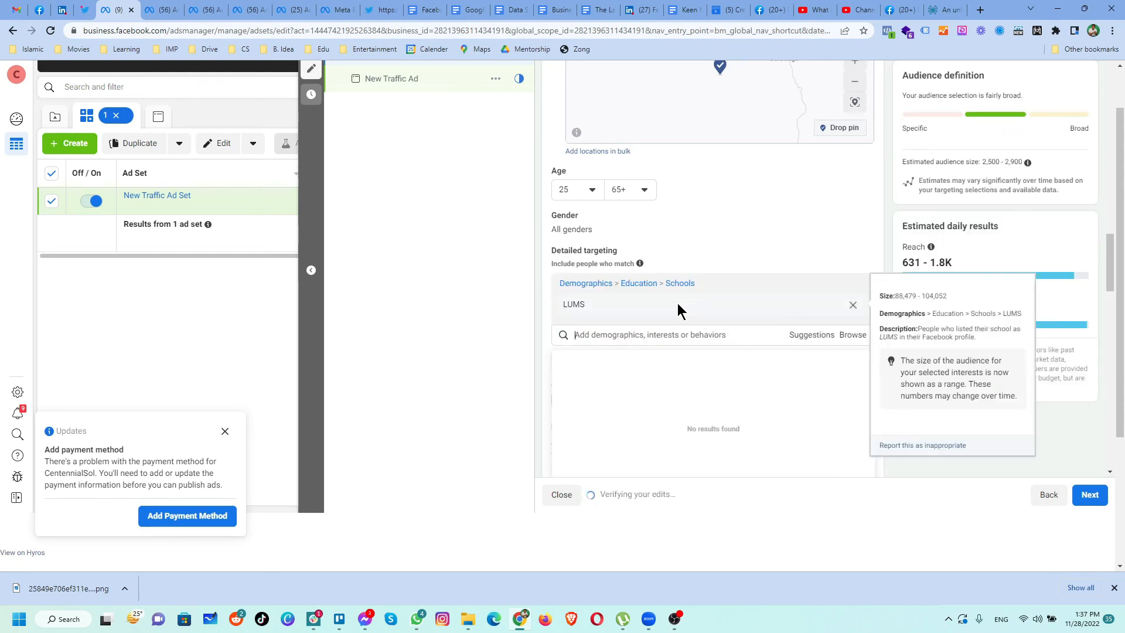
Include the suggested schools Beaconhouse National University, Pakistan Institute of Fashion and Design - PIFD, Kinnaird College, Lahore Grammar School and The City School Lahore
click(806, 338)
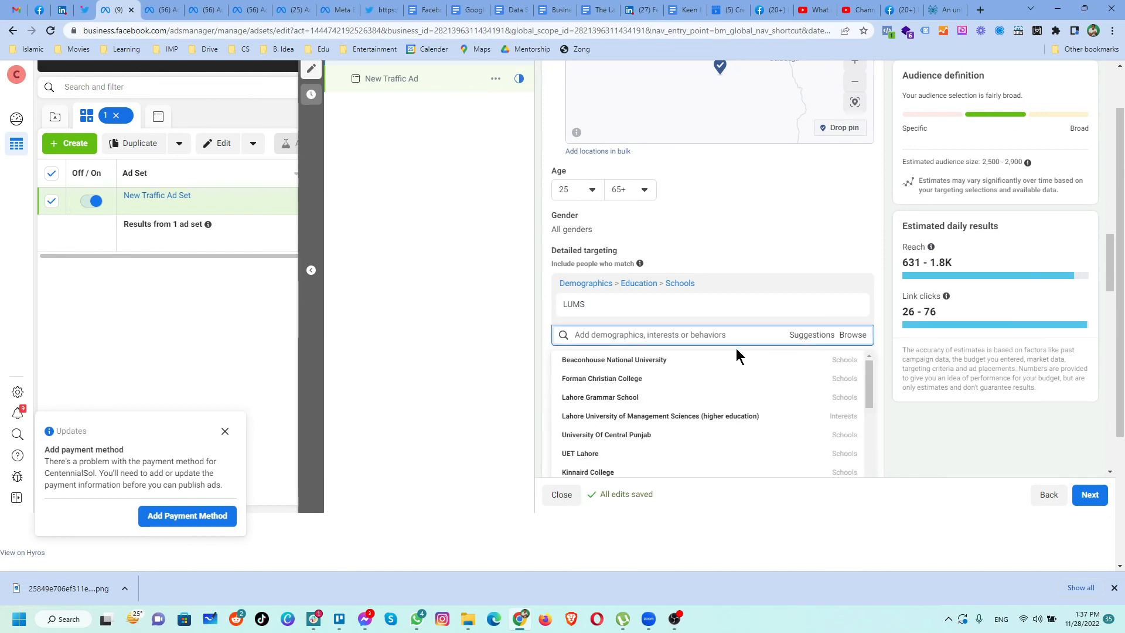
click(677, 362)
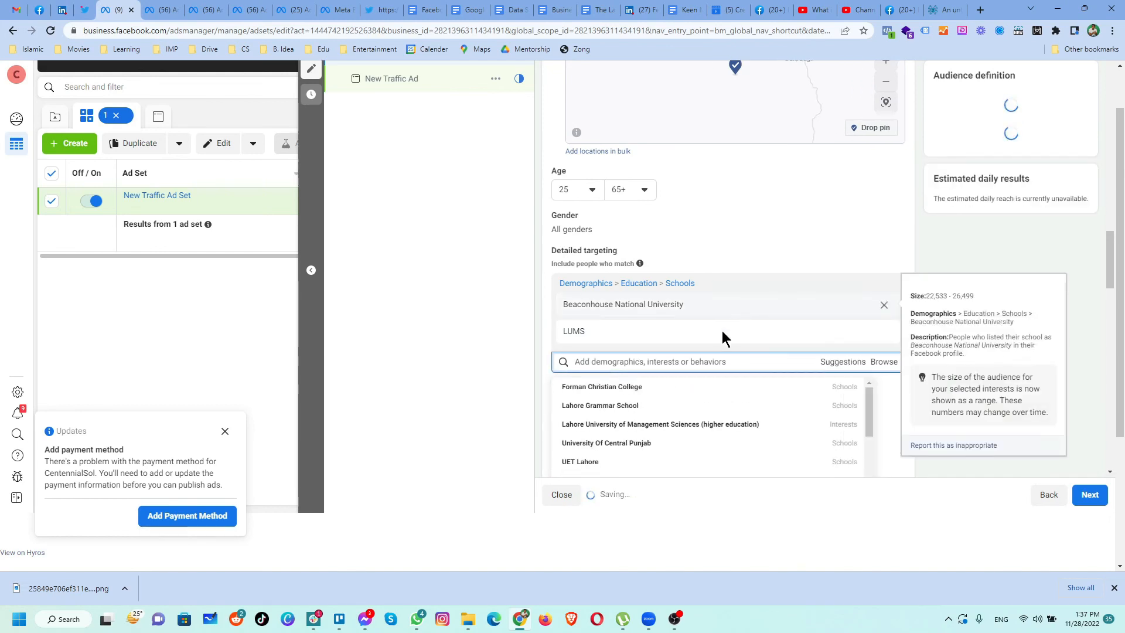
scroll(722, 330, down, 3)
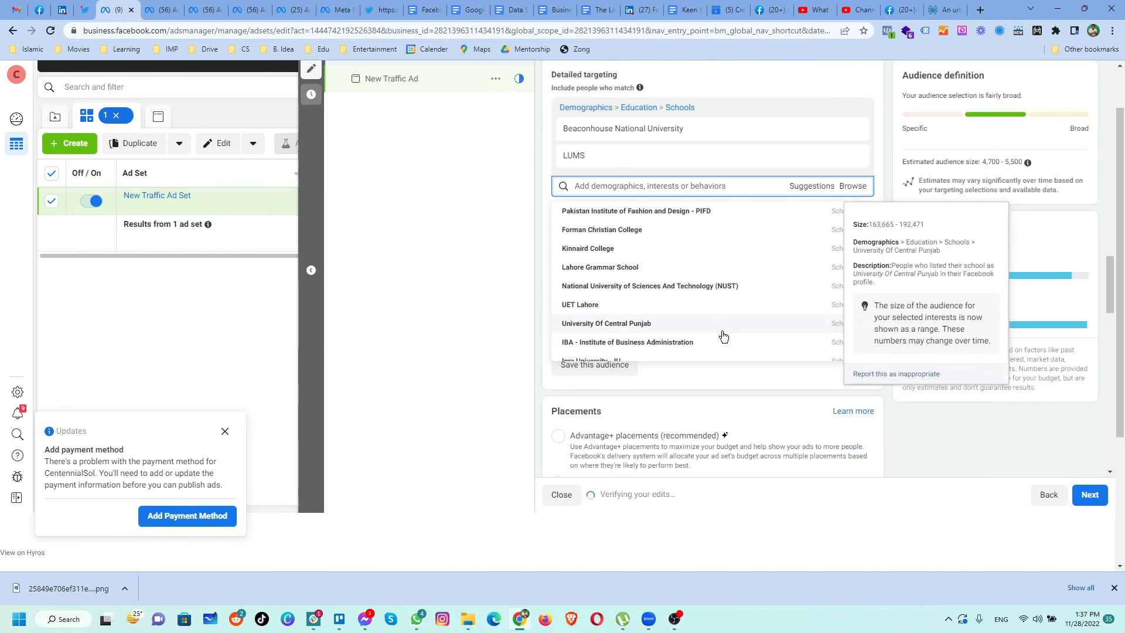
click(654, 218)
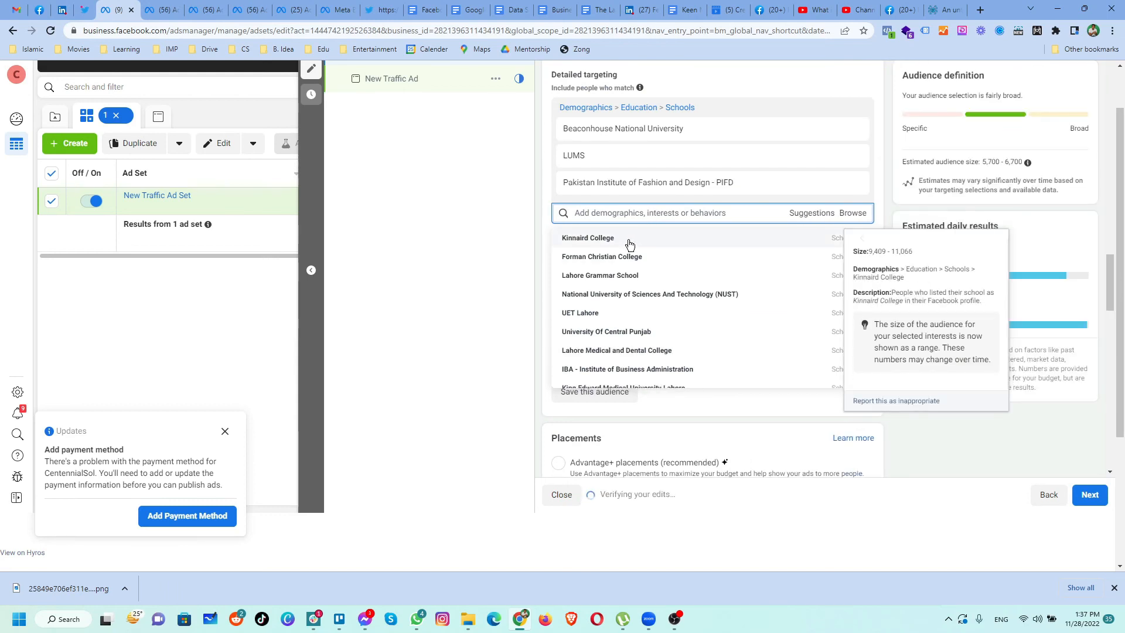
click(630, 245)
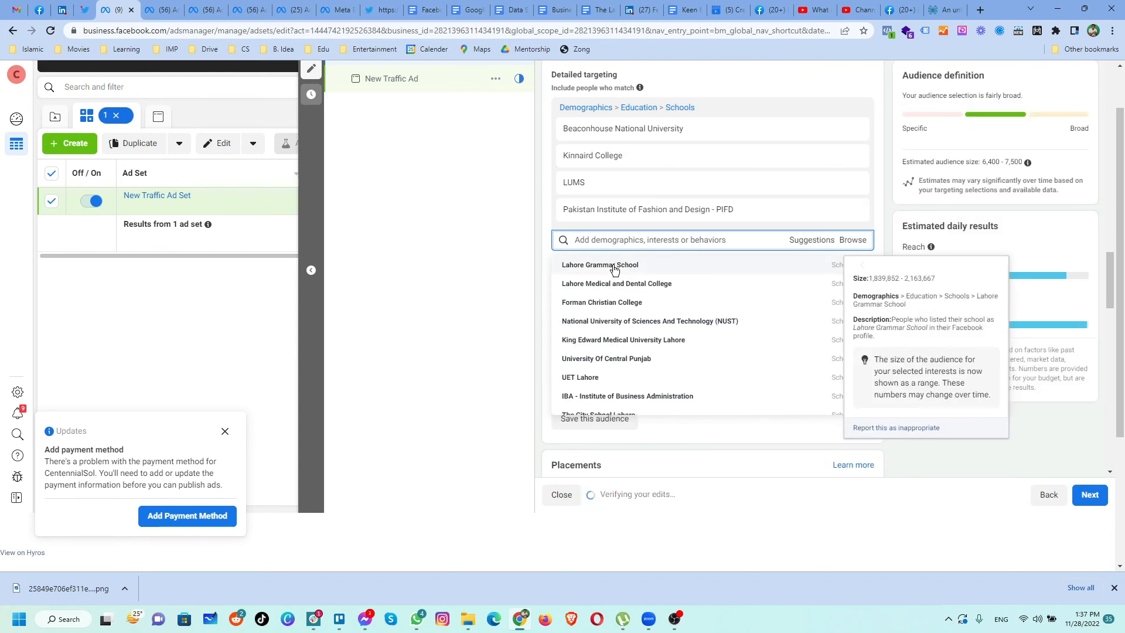
click(614, 266)
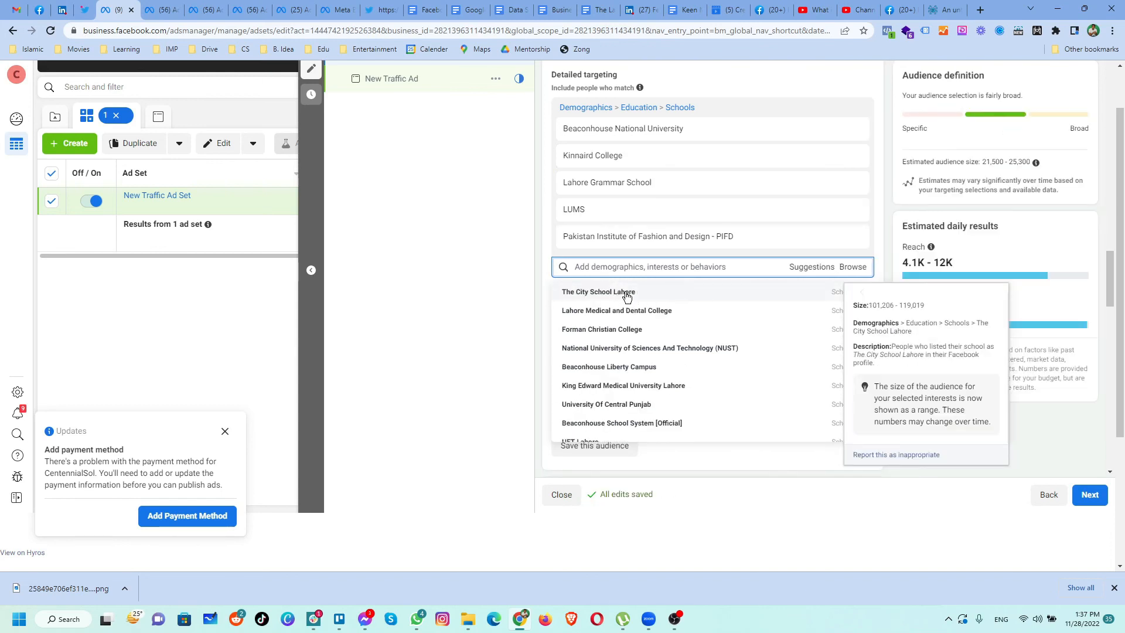
click(627, 293)
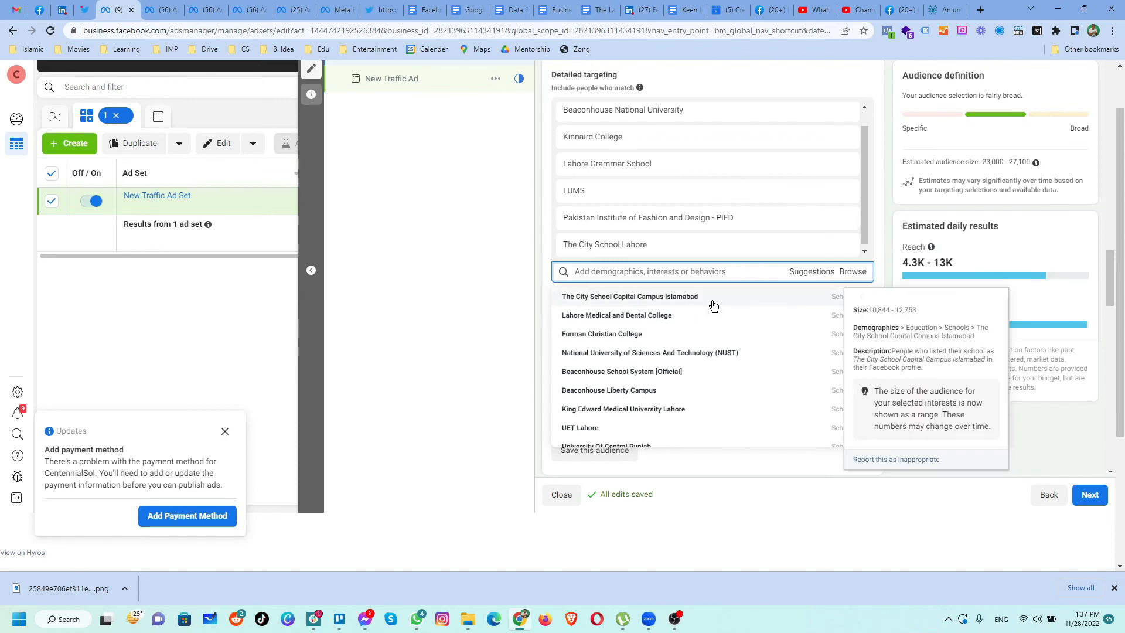
Include the suggested schools National University of Sciences And Technology (NUST) and Bahria University in detailed targeting
click(679, 353)
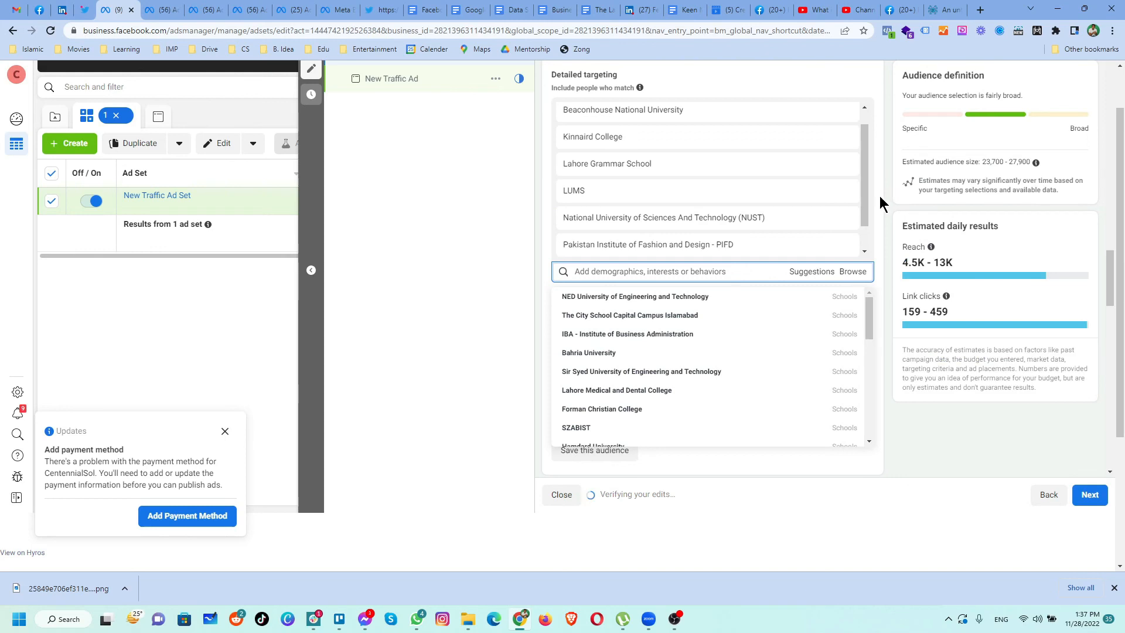
click(640, 352)
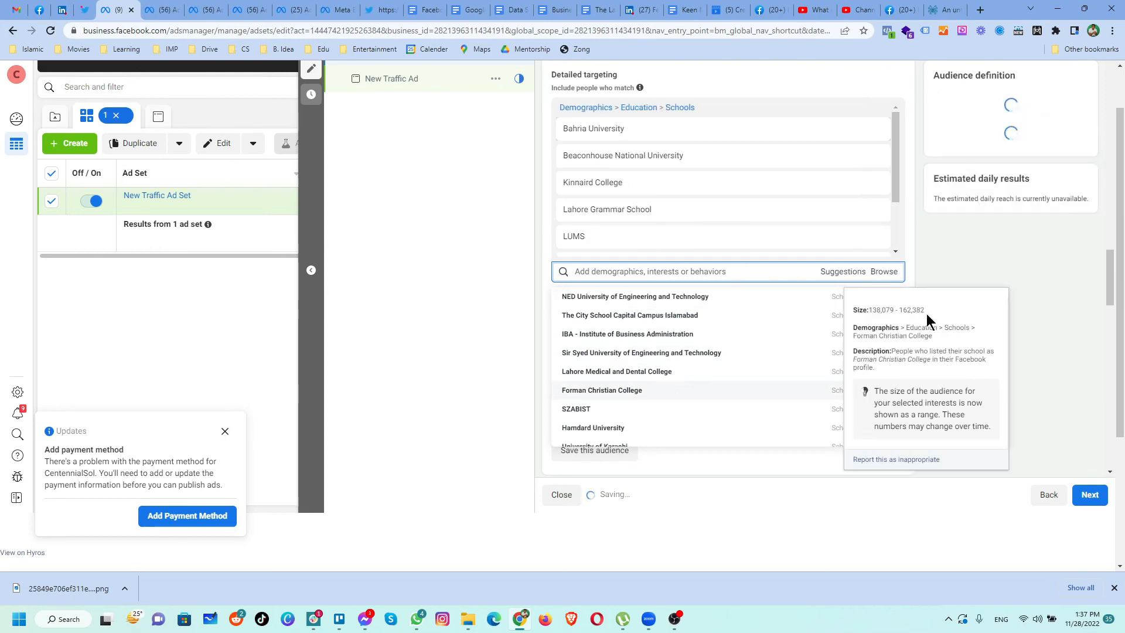
click(919, 237)
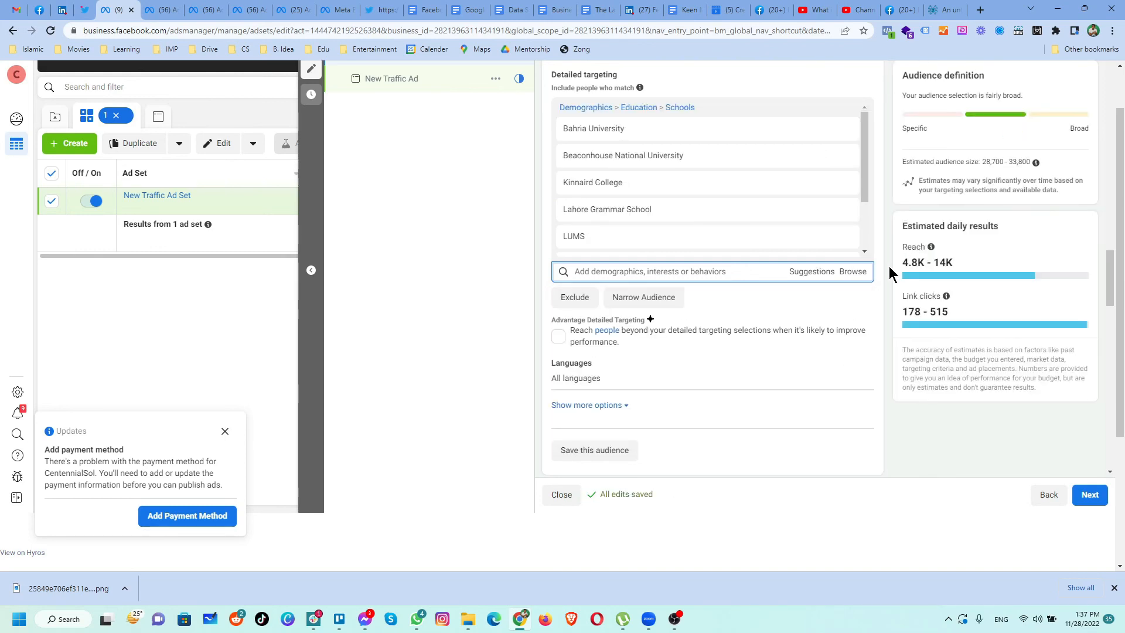
scroll(889, 273, up, 15)
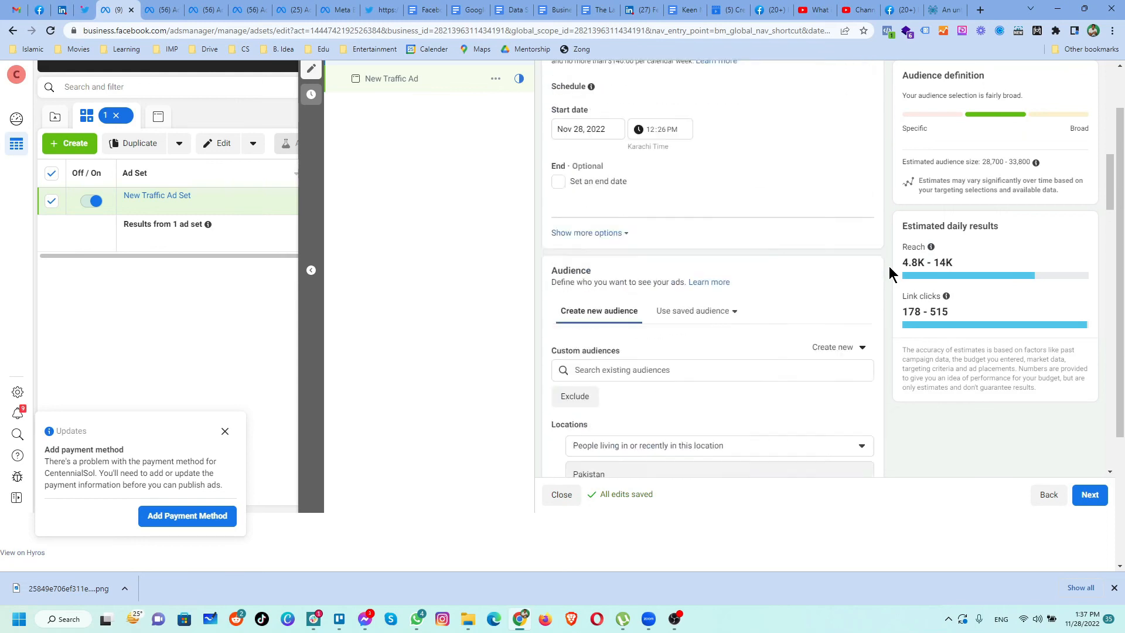
scroll(889, 272, down, 12)
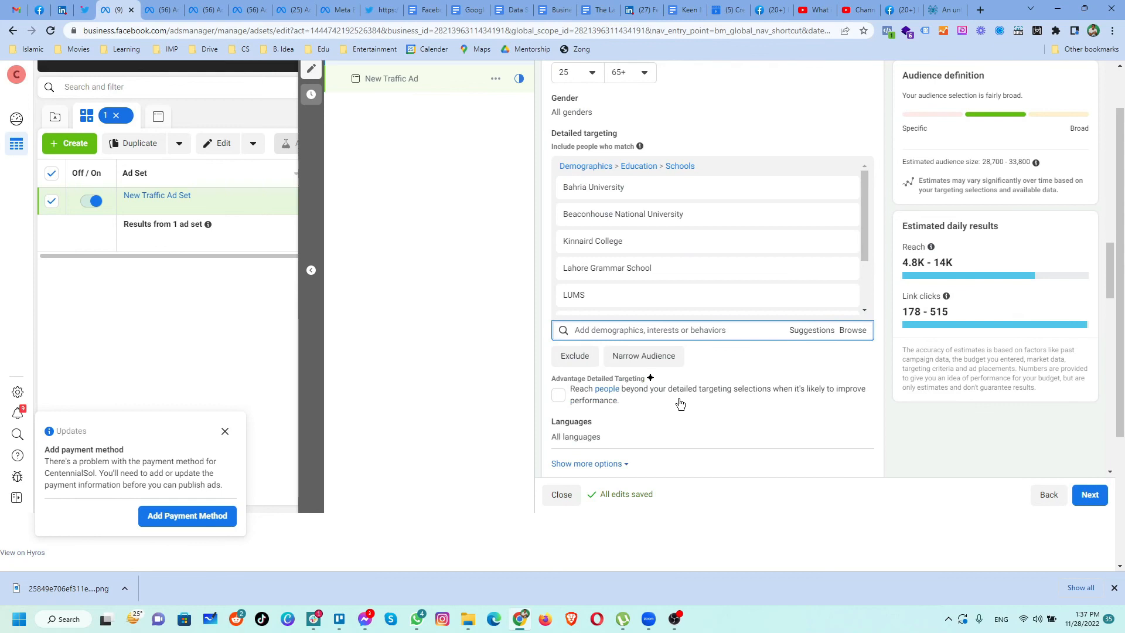
scroll(683, 401, up, 2)
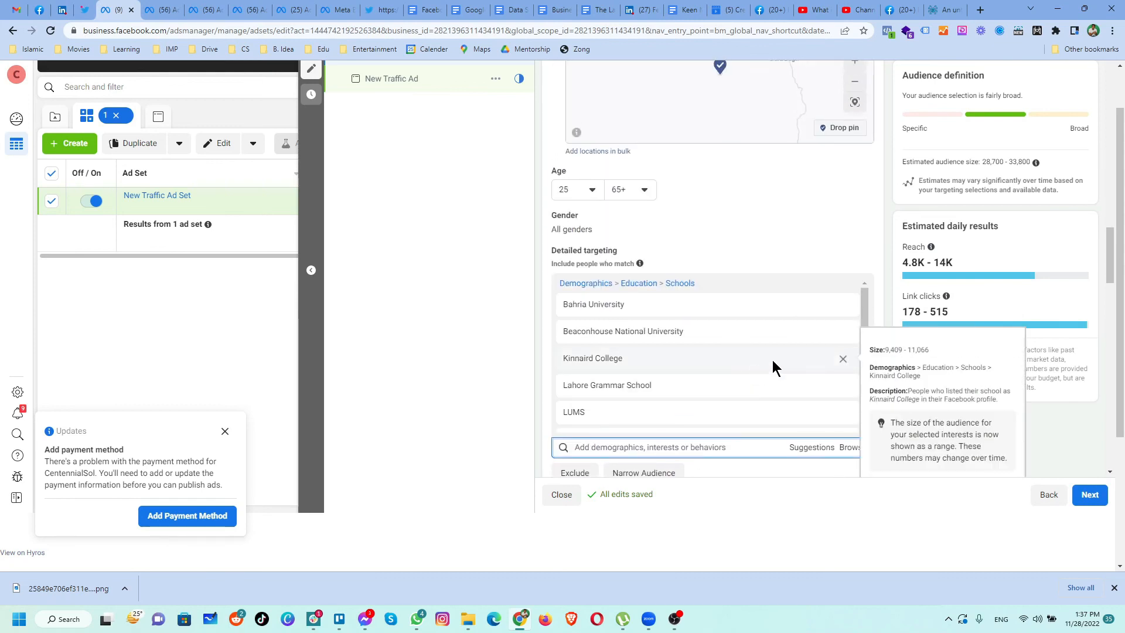
mouse_move(662, 342)
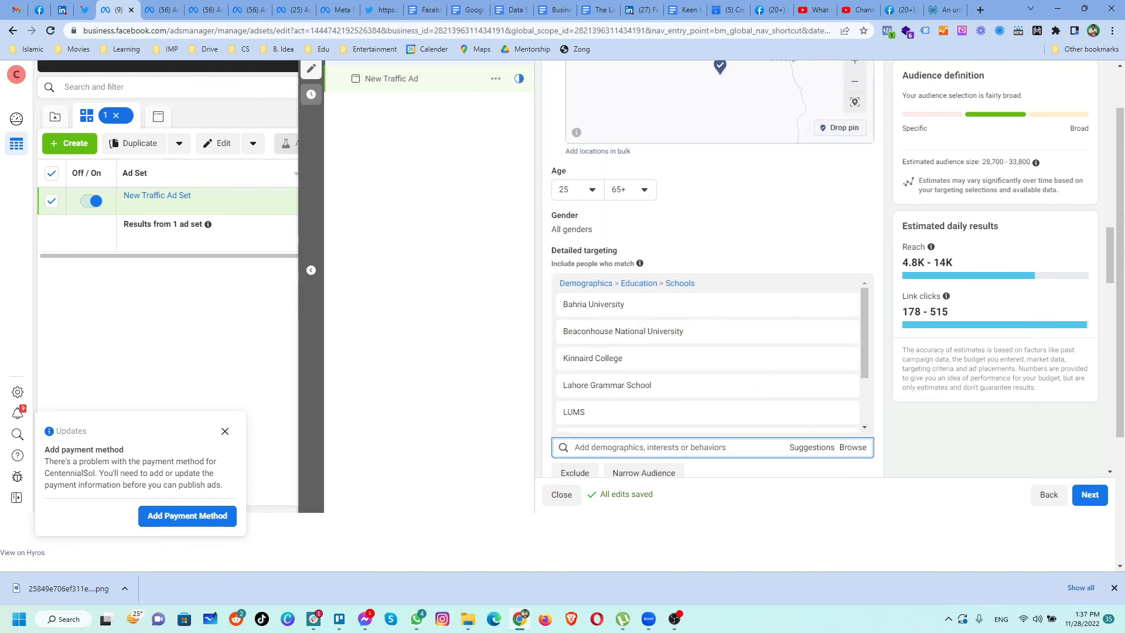